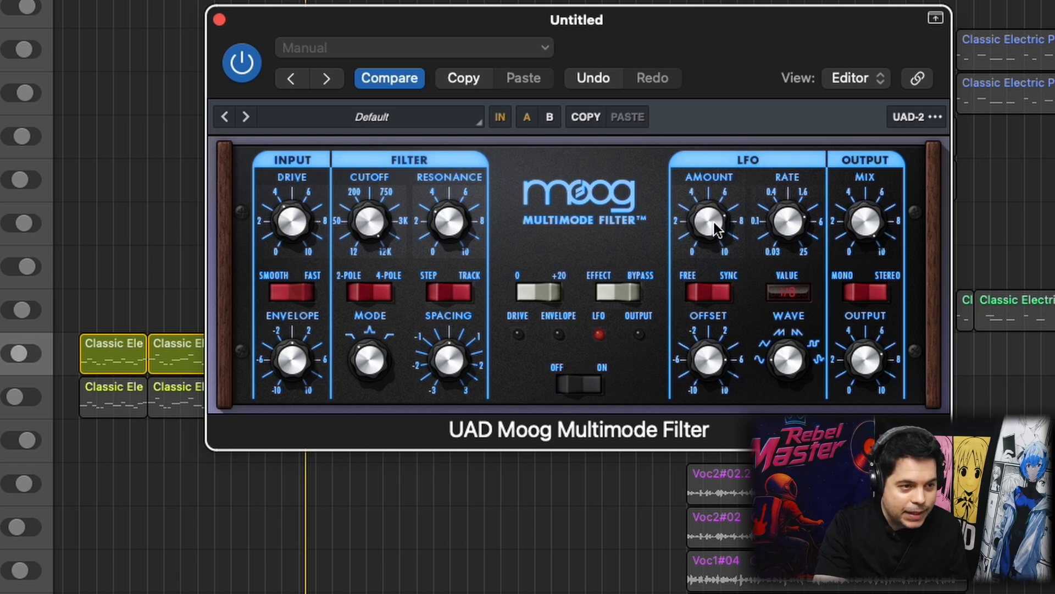
Step: Adjust the filter's LFO amount during playback and set its synced LFO rate to 5/32
drag(718, 229, 705, 252)
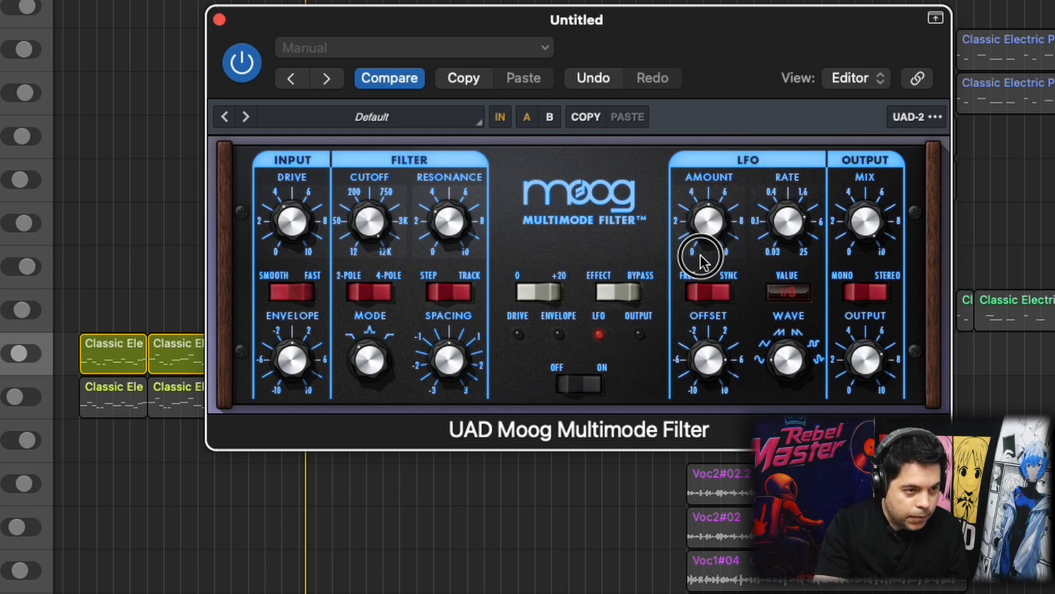
drag(712, 230, 698, 178)
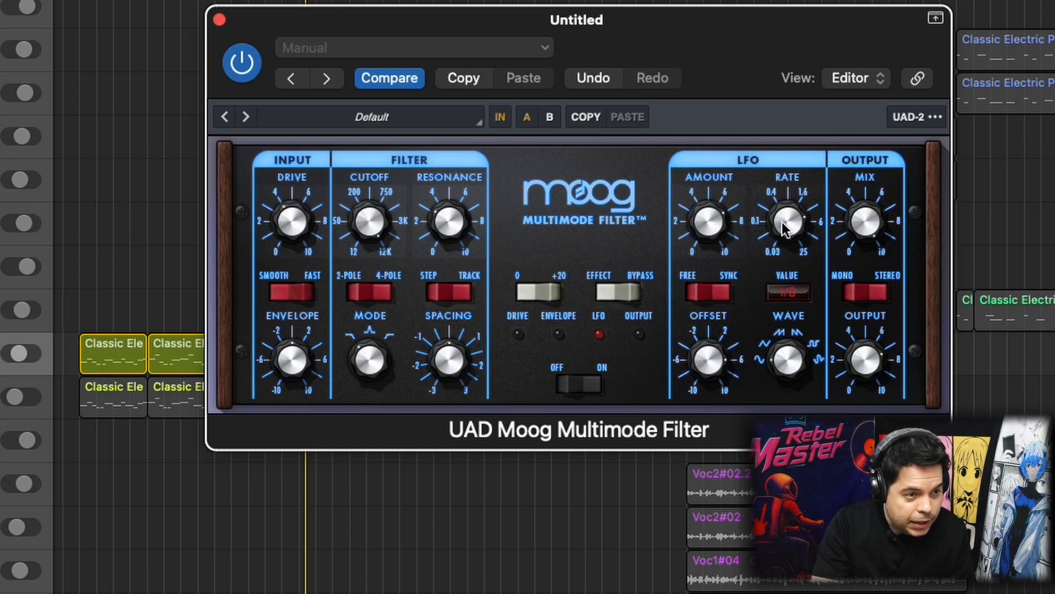
drag(790, 230, 664, 153)
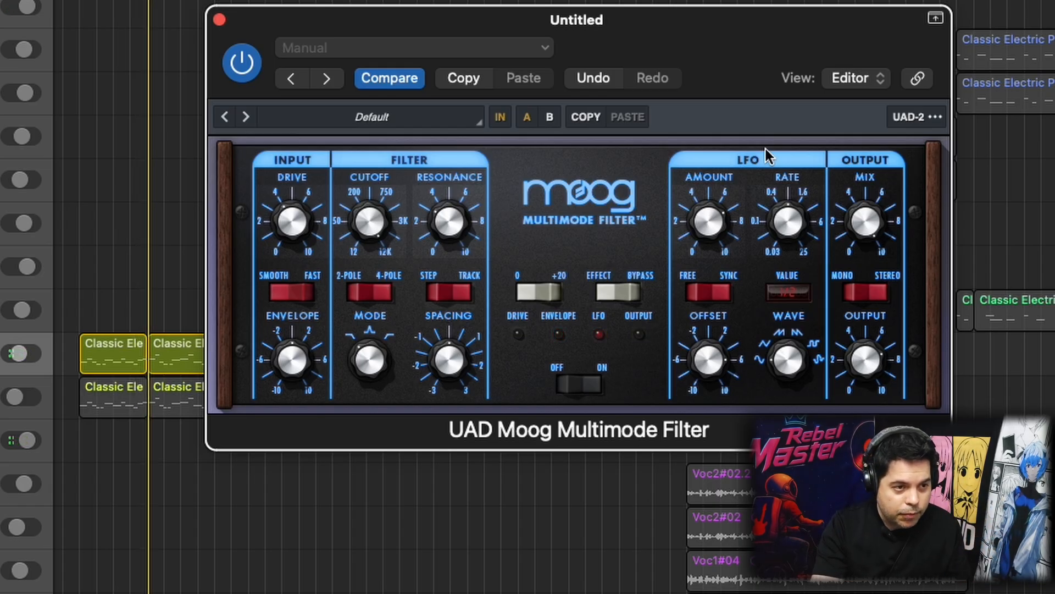
click(792, 221)
drag(793, 220, 782, 166)
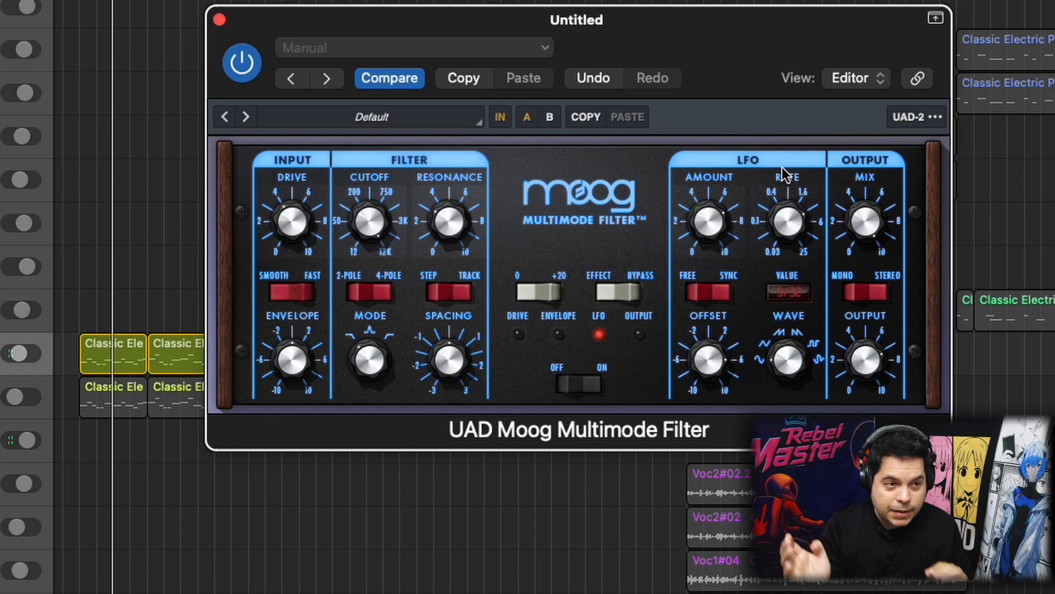
key(space)
mouse_move(792, 226)
mouse_down()
mouse_move(777, 196)
mouse_move(780, 233)
mouse_up()
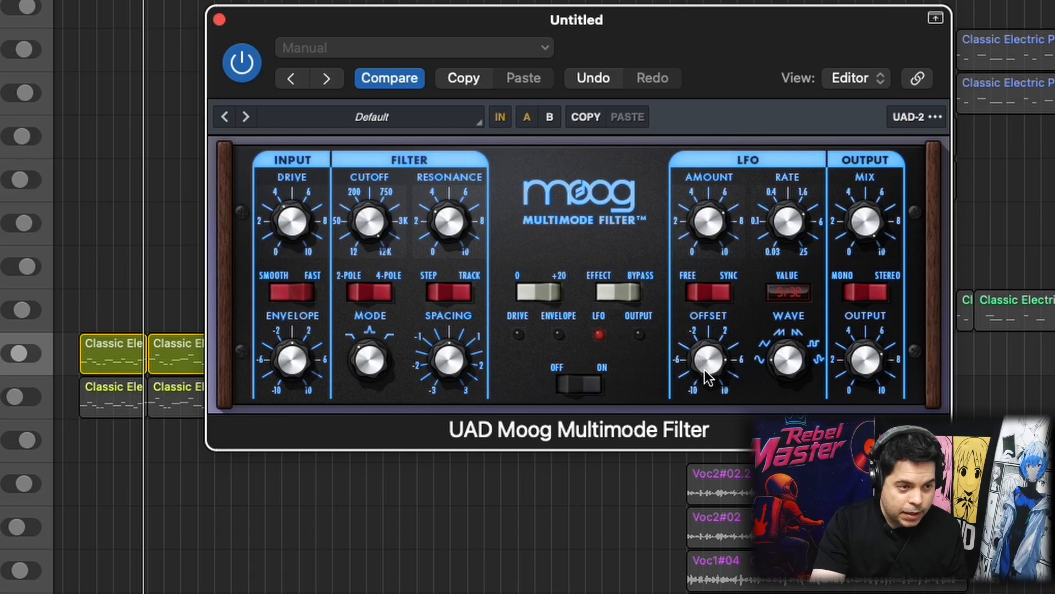
Step: Sweep the LFO offset down and up on the filter while auditioning the soloed Untitled track
drag(697, 416, 696, 429)
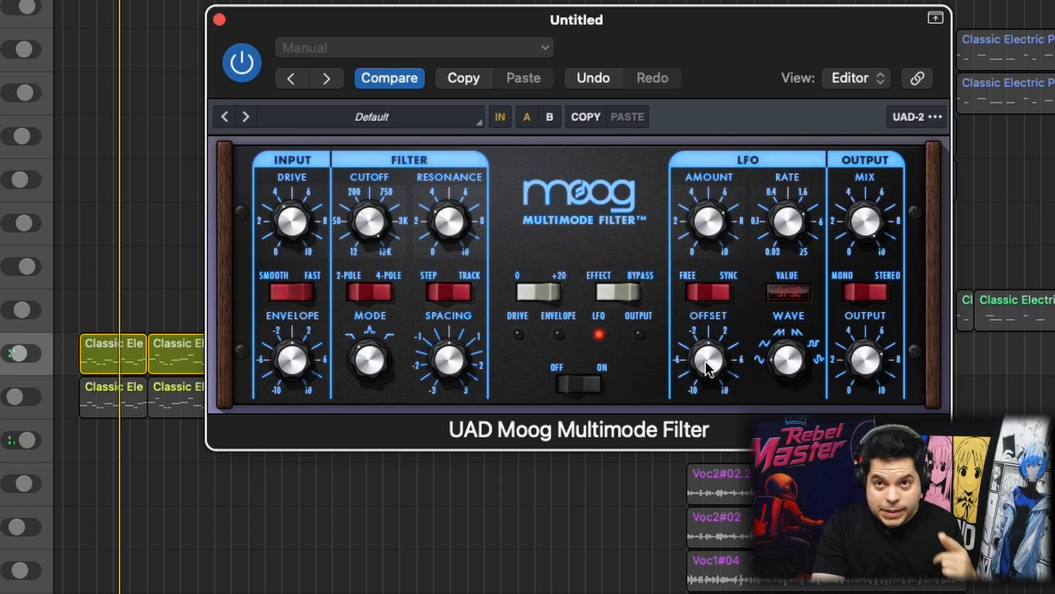
key(space)
drag(705, 361, 688, 282)
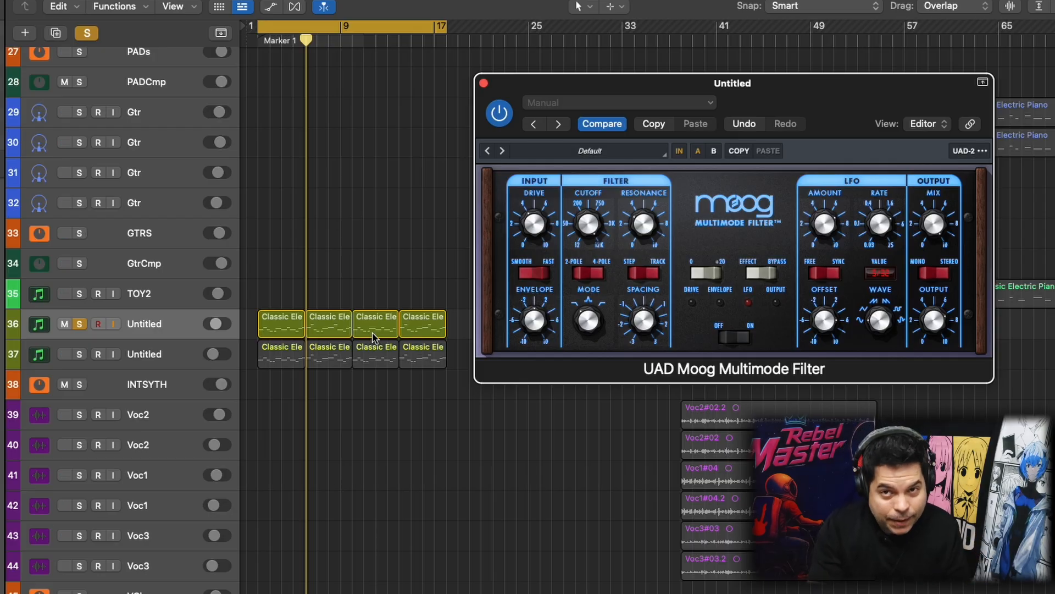
Step: Solo the second Untitled track as well and play both parts, comparing the filter bypassed and active
click(80, 354)
key(space)
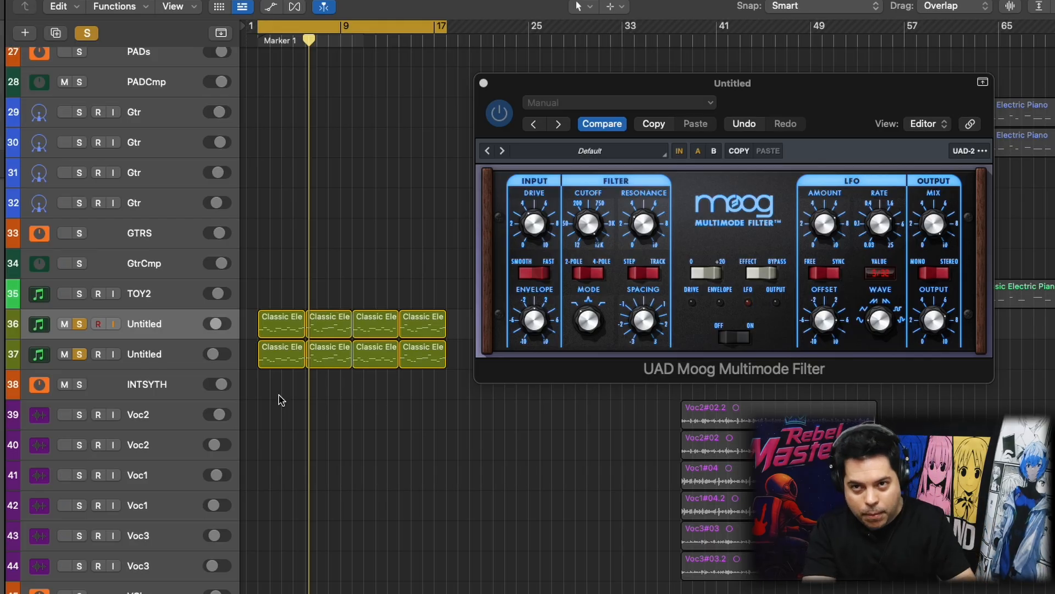
click(503, 117)
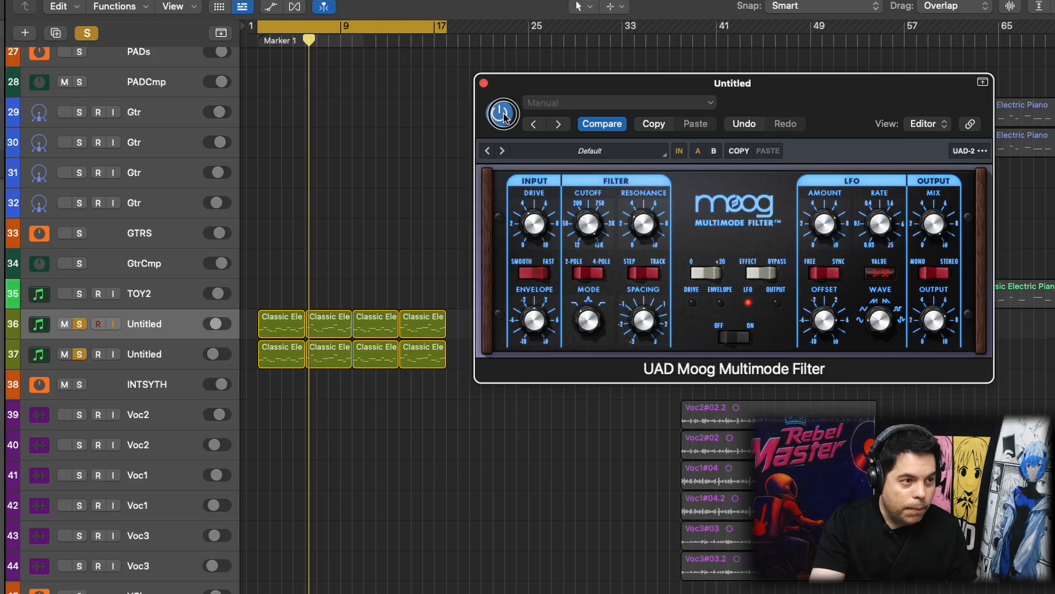
key(space)
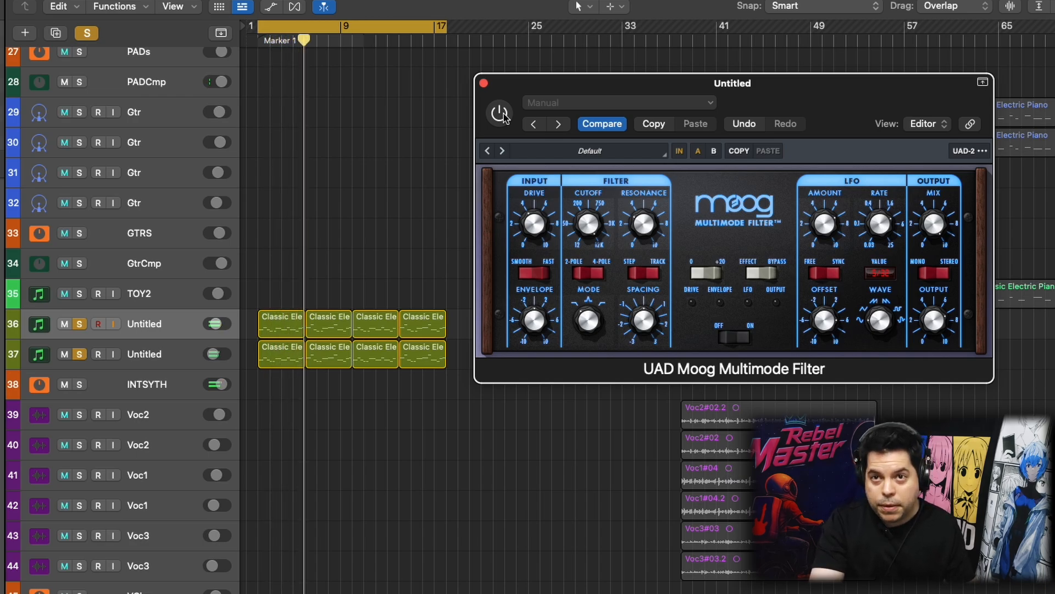
key(Return)
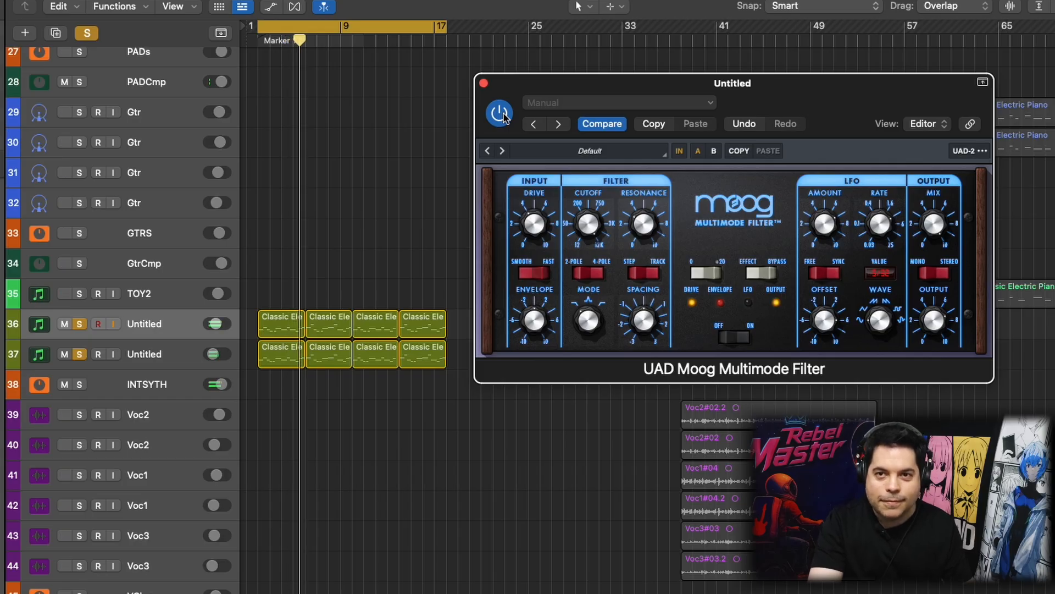
key(space)
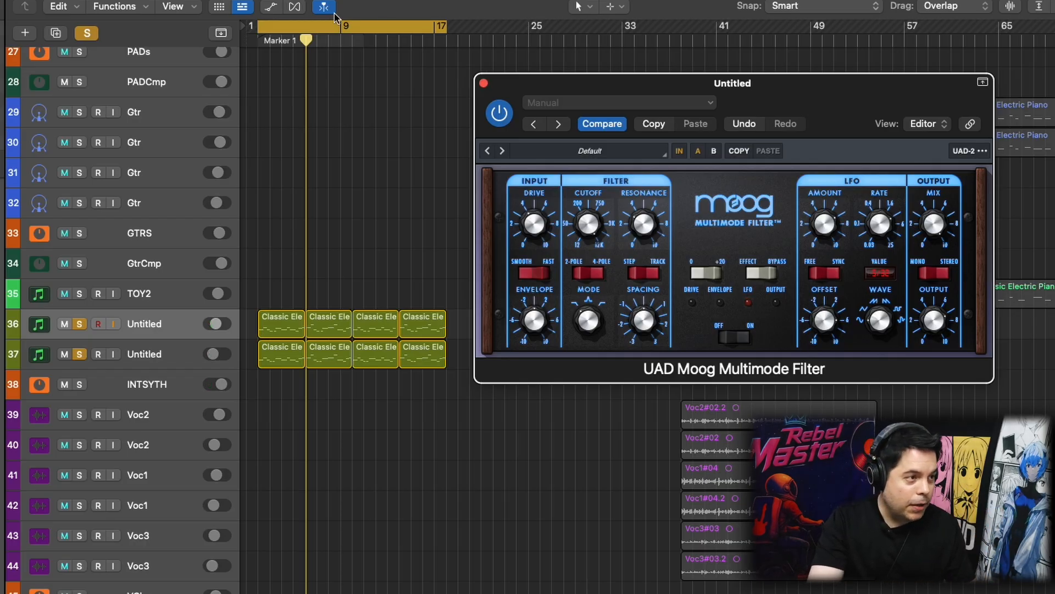
click(275, 51)
key(space)
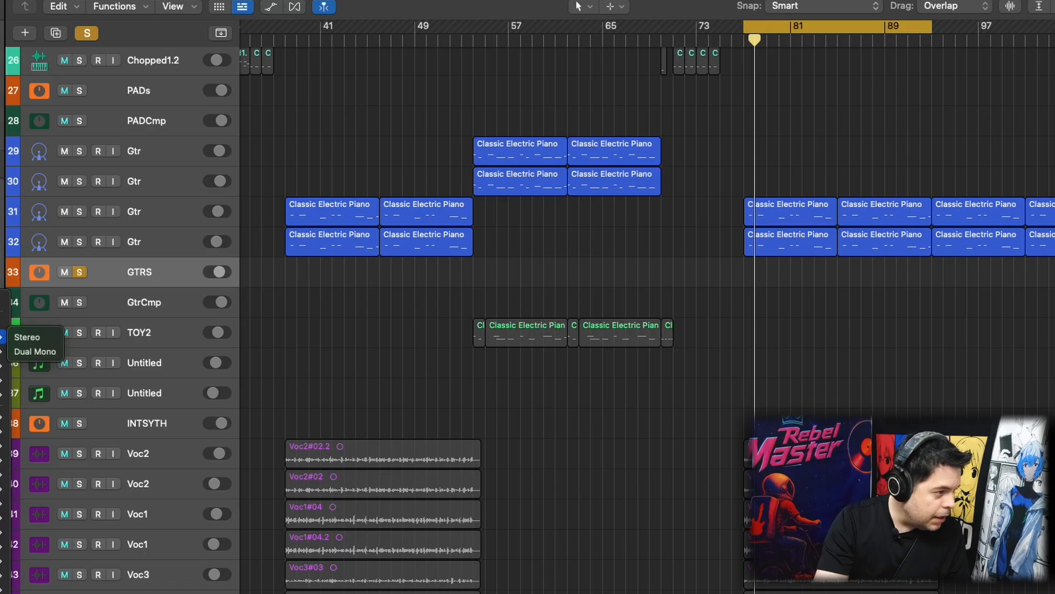
Step: Insert the stereo version of the UAD Moog Multimode Filter on the GTRS track and reposition its window
click(28, 337)
drag(432, 122, 262, 67)
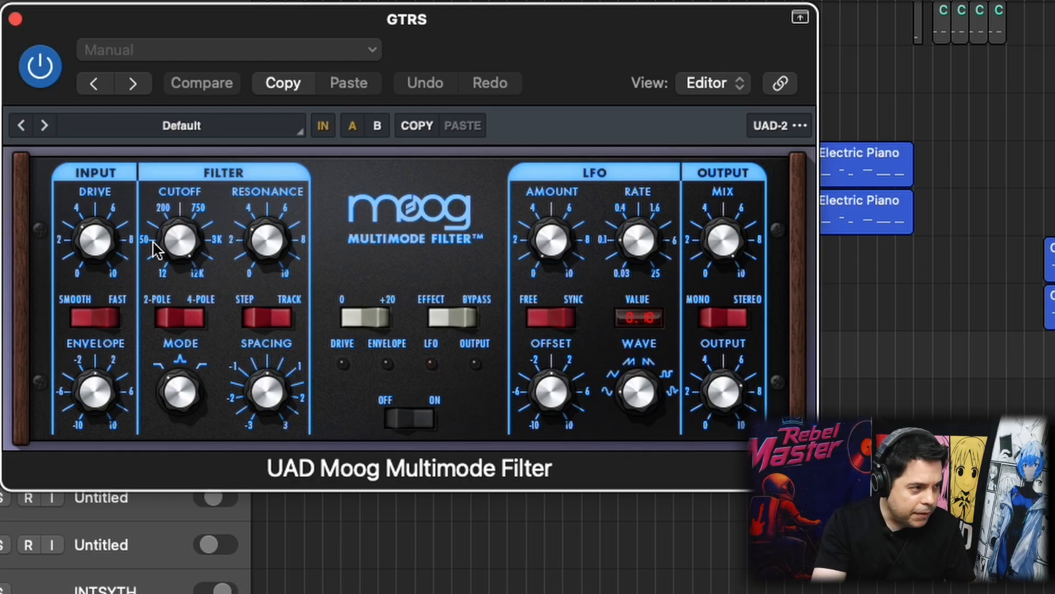
Step: Adjust the input drive, output level and cutoff of the GTRS filter
drag(94, 253, 89, 231)
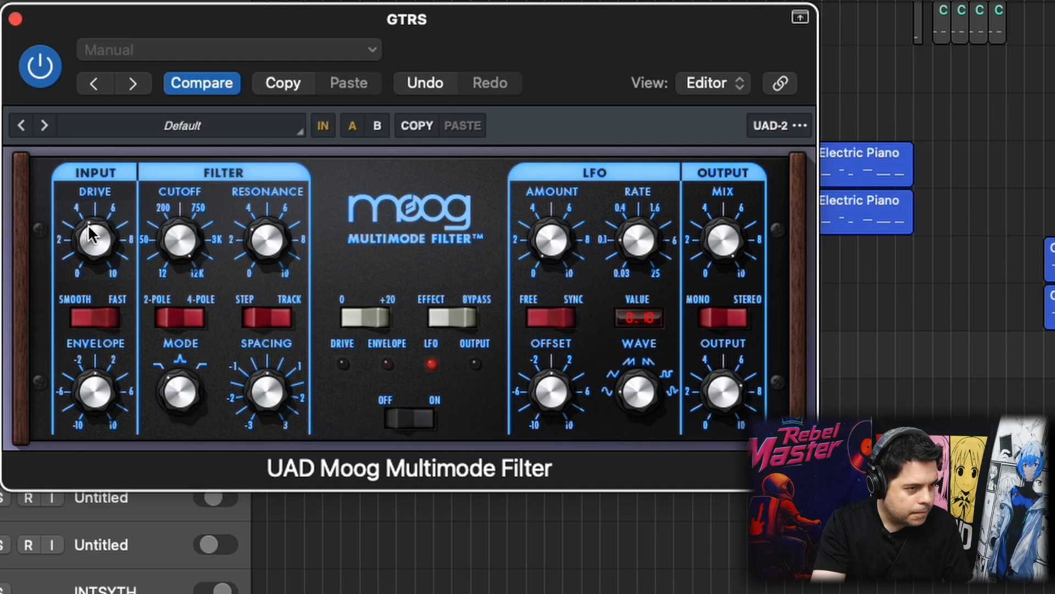
drag(730, 390, 730, 400)
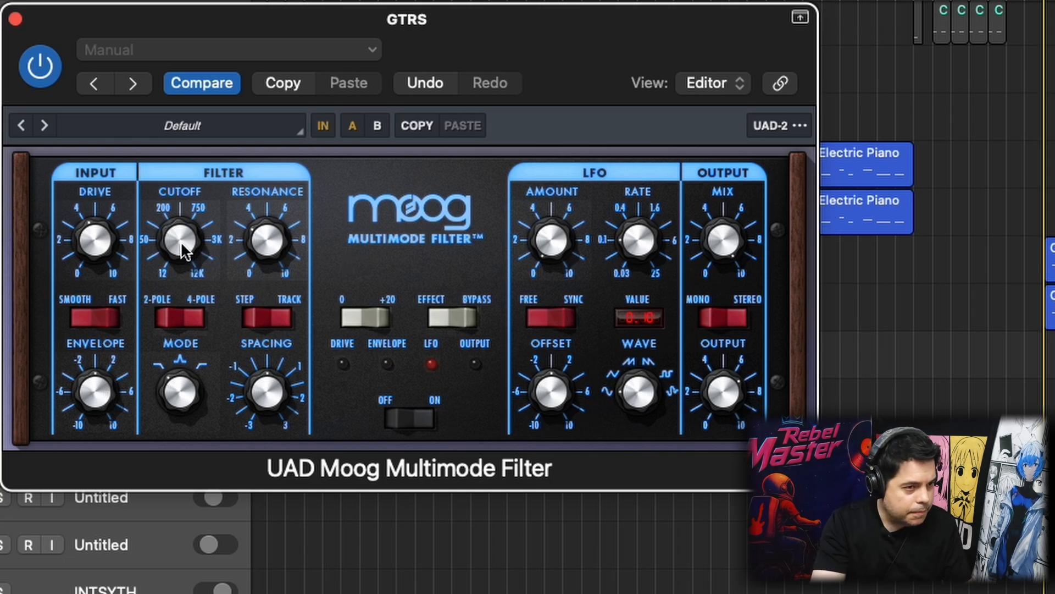
drag(176, 235, 147, 245)
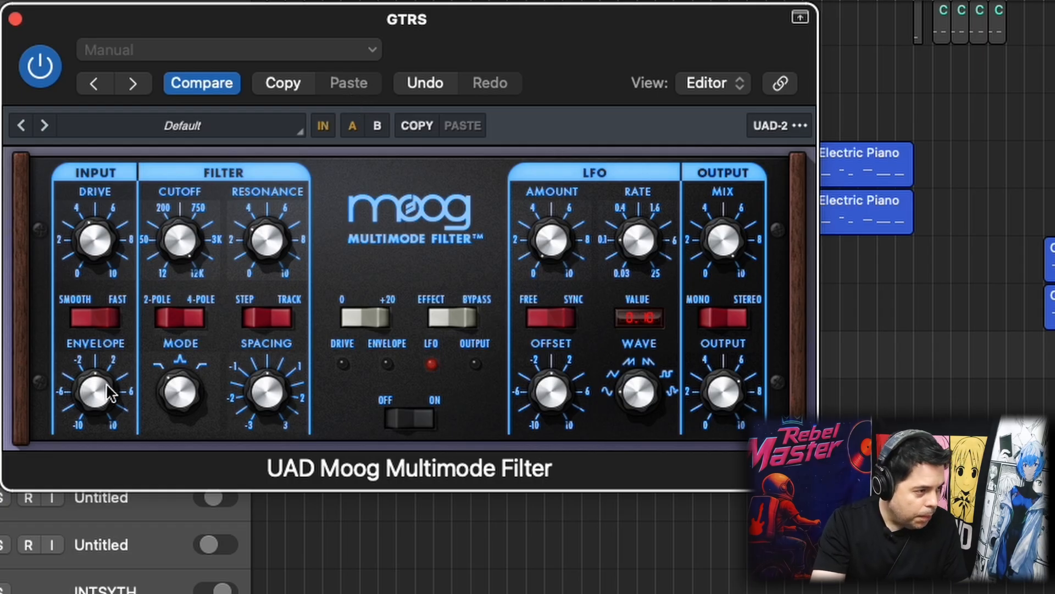
Step: Turn the GTRS filter's envelope amount down to a negative value and set the envelope response to Smooth
click(85, 411)
drag(85, 406, 74, 468)
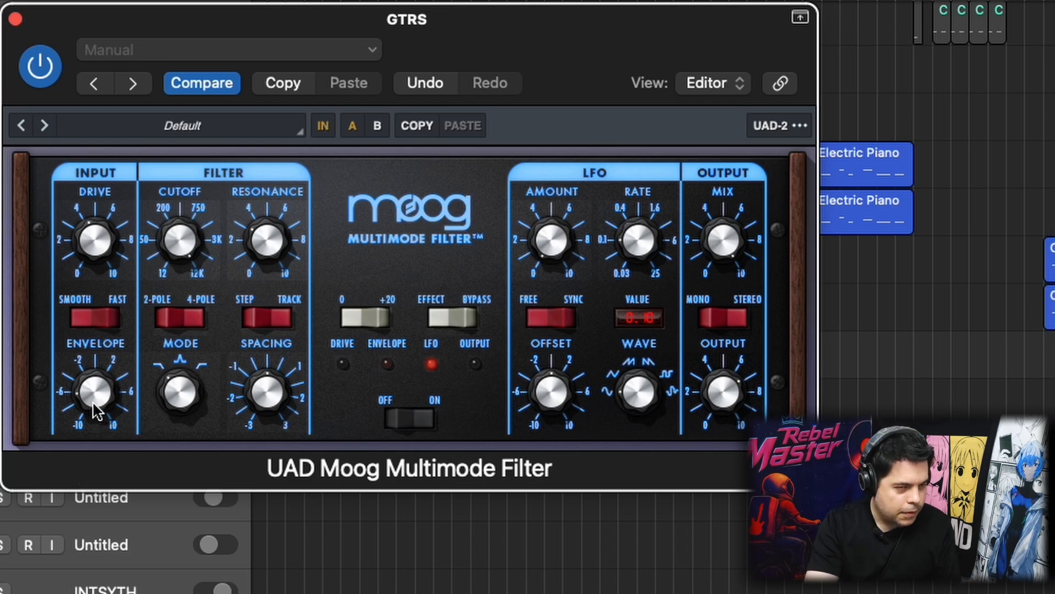
click(81, 322)
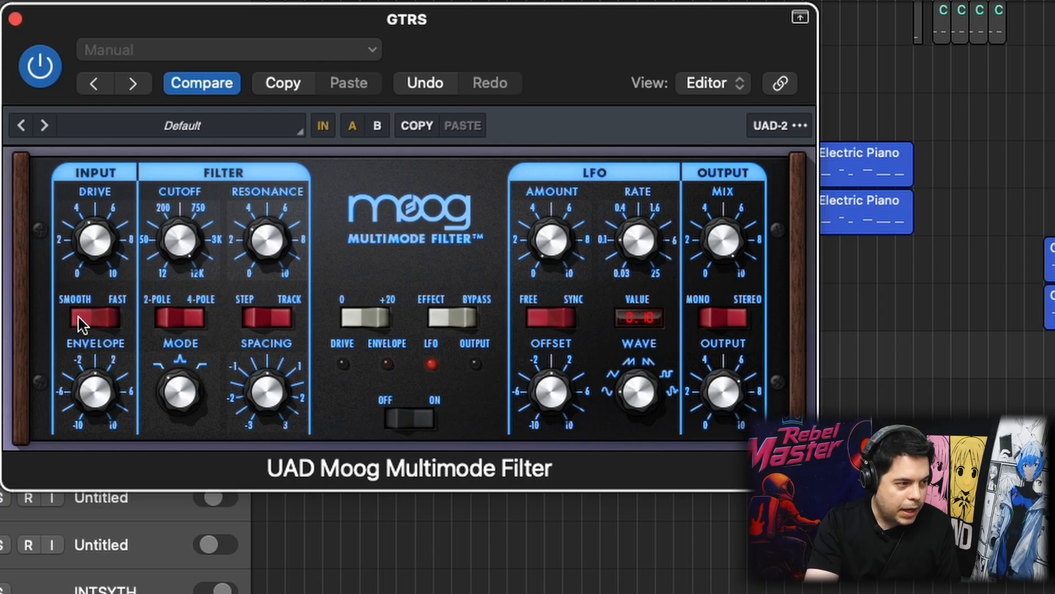
drag(95, 385, 87, 443)
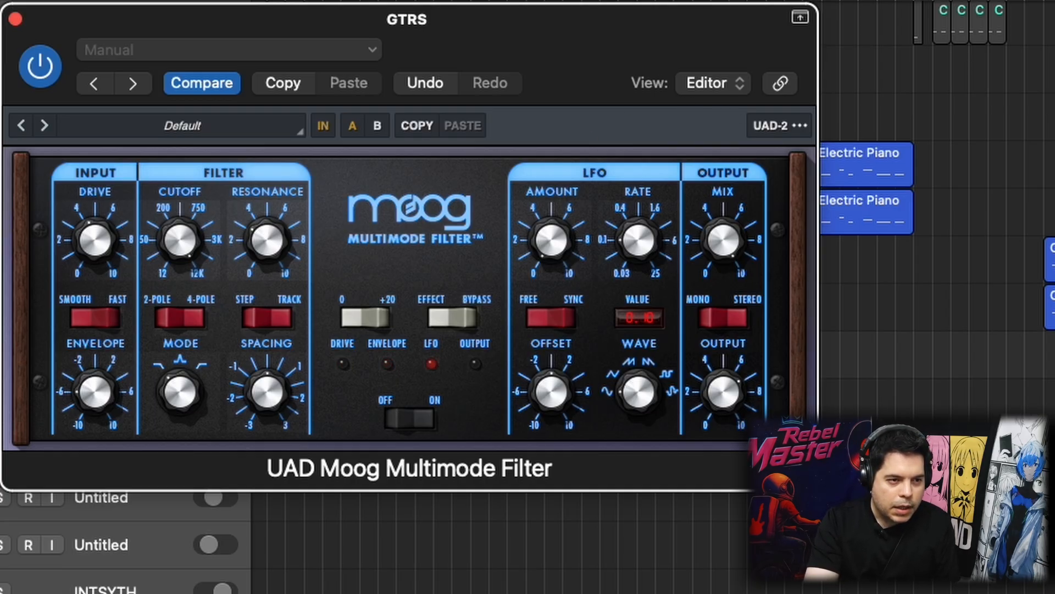
Step: Audition a higher envelope amount on the GTRS filter, then bring it back down to a negative setting
click(1051, 11)
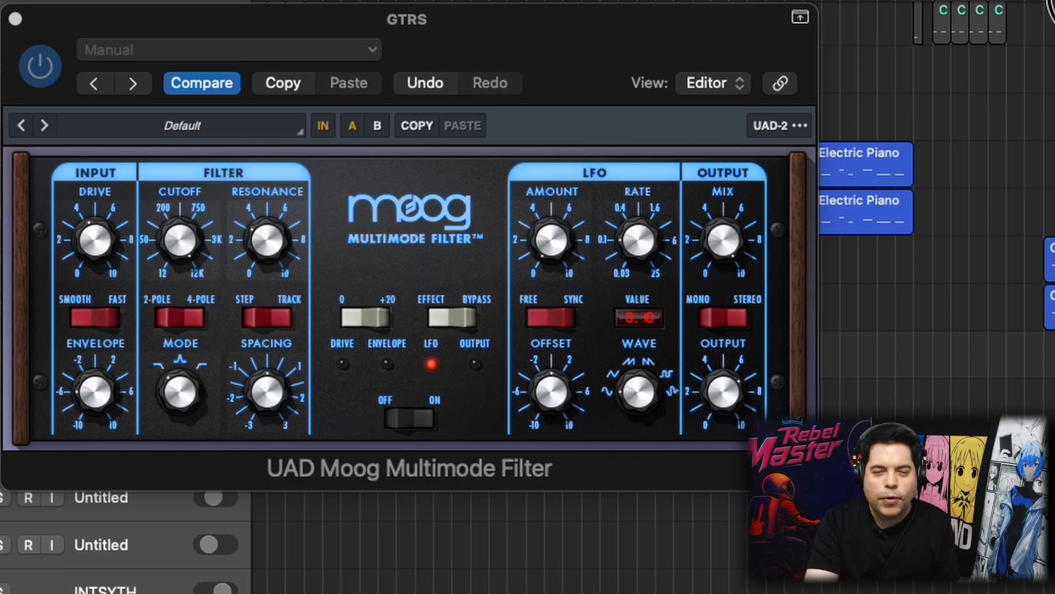
scroll(937, 208, up, 5)
scroll(936, 208, down, 4)
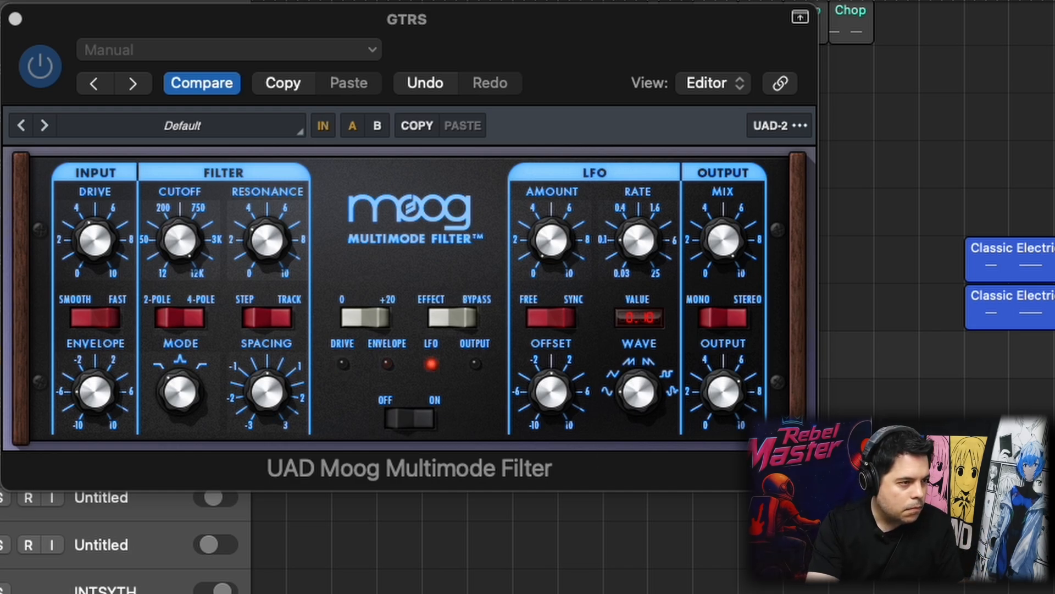
drag(87, 385, 61, 294)
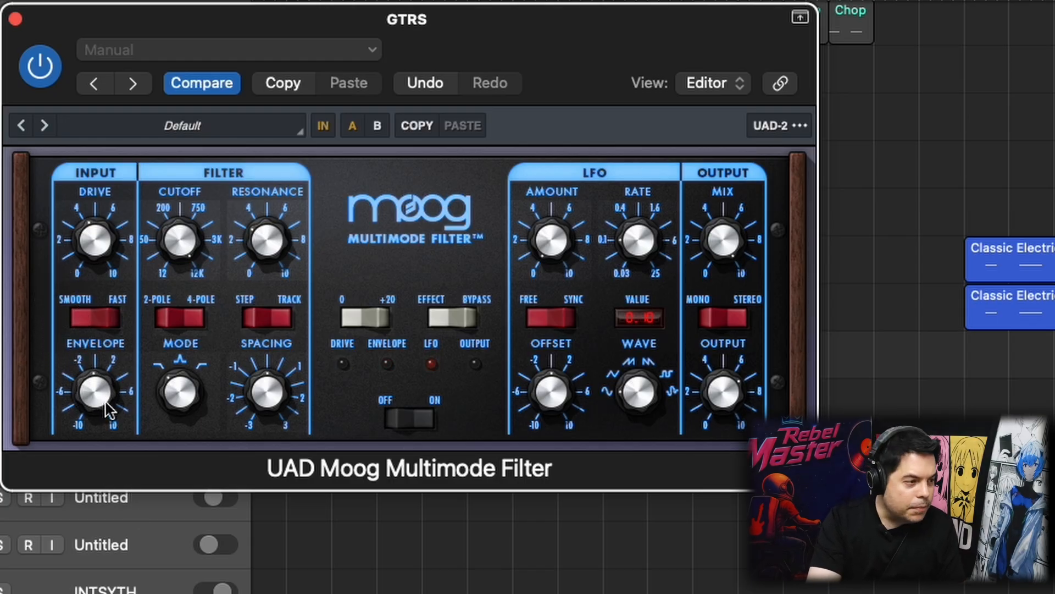
click(84, 427)
drag(84, 428, 78, 444)
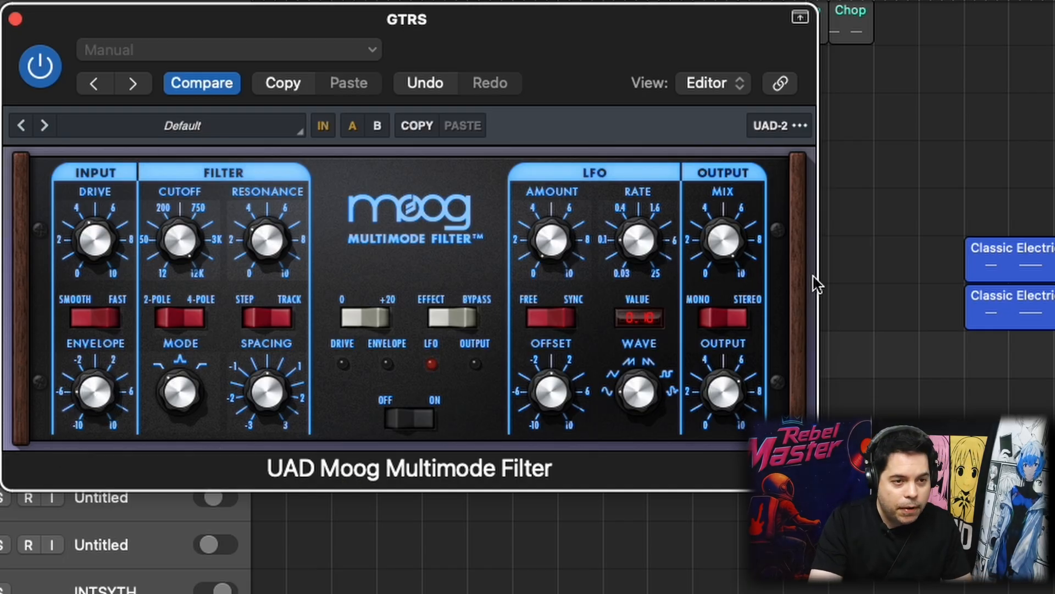
Step: Switch the GTRS filter's LFO to Sync and try different rate divisions, including 5/32 and 5/16
key(space)
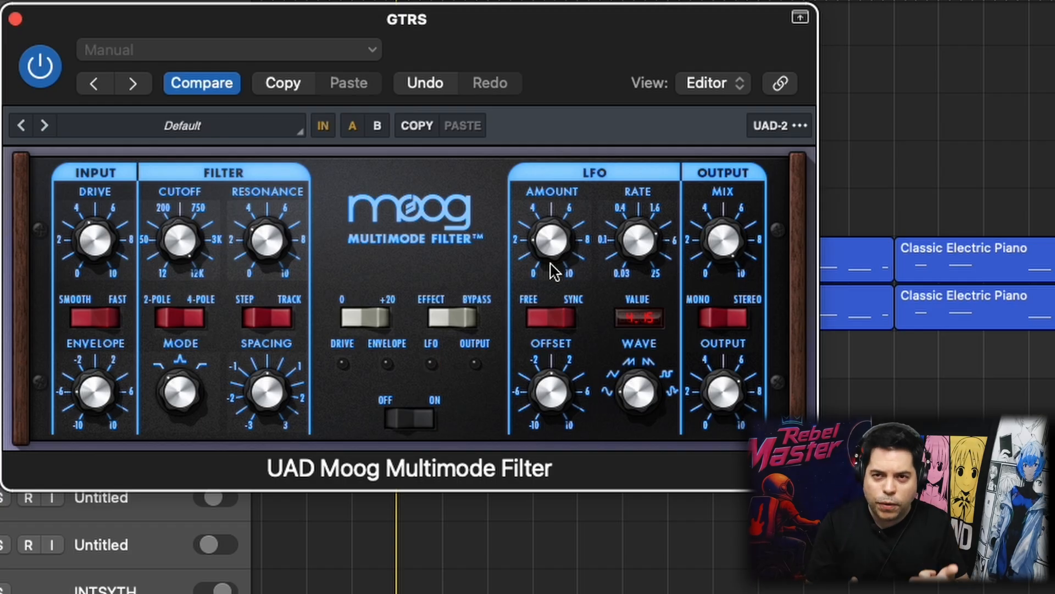
click(558, 325)
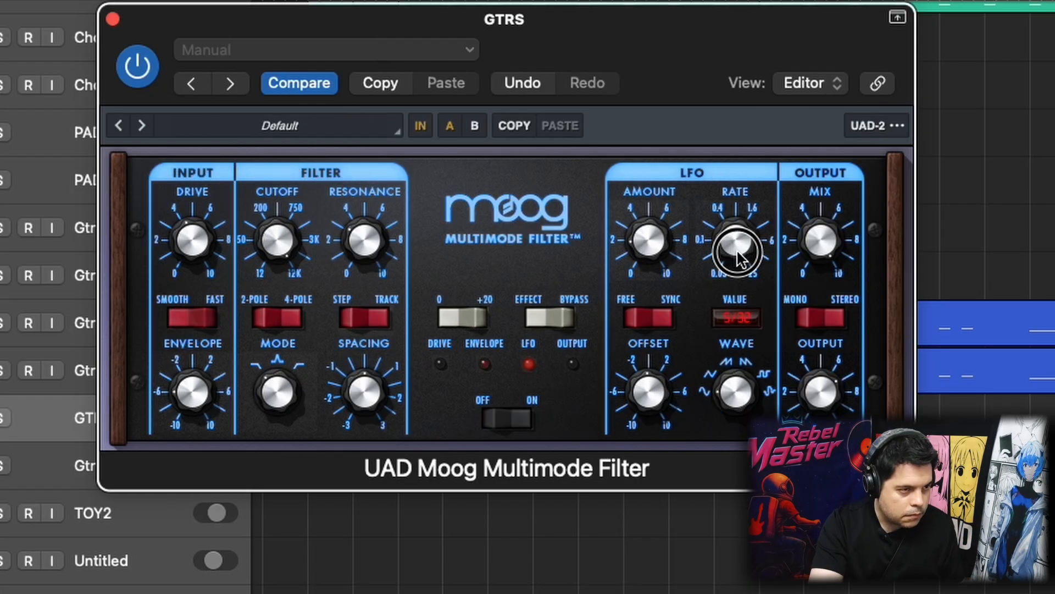
drag(739, 258, 731, 283)
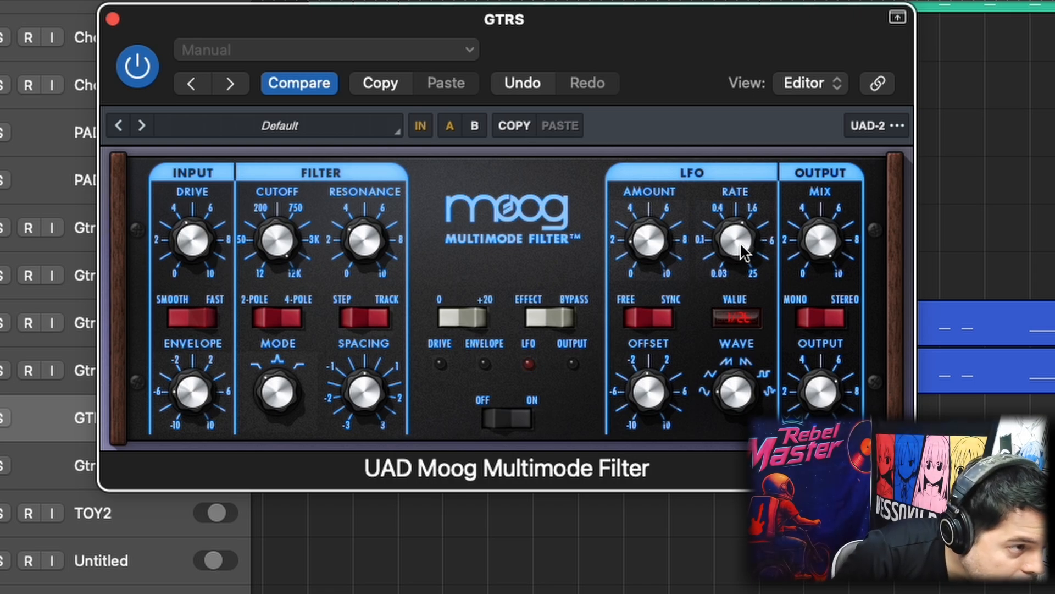
drag(741, 236, 746, 211)
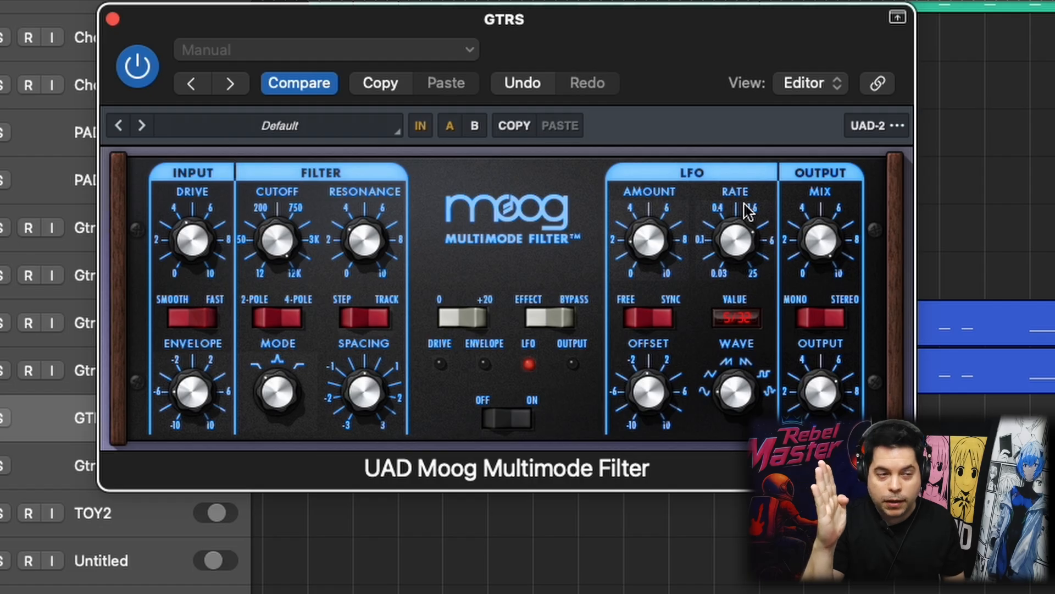
drag(742, 237, 742, 267)
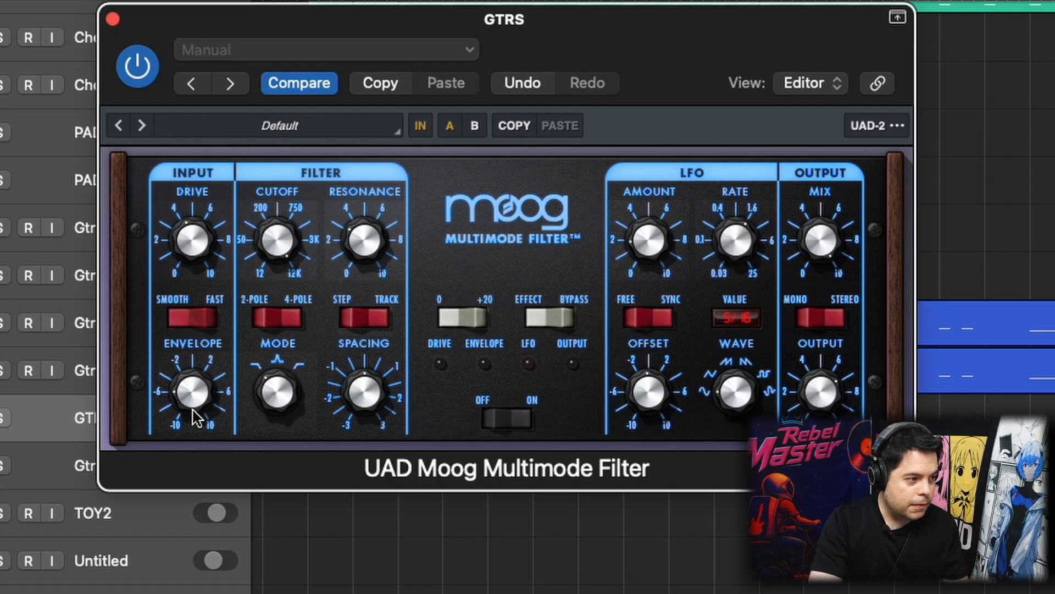
click(741, 234)
mouse_move(739, 231)
mouse_down()
mouse_move(736, 192)
mouse_move(729, 219)
mouse_up()
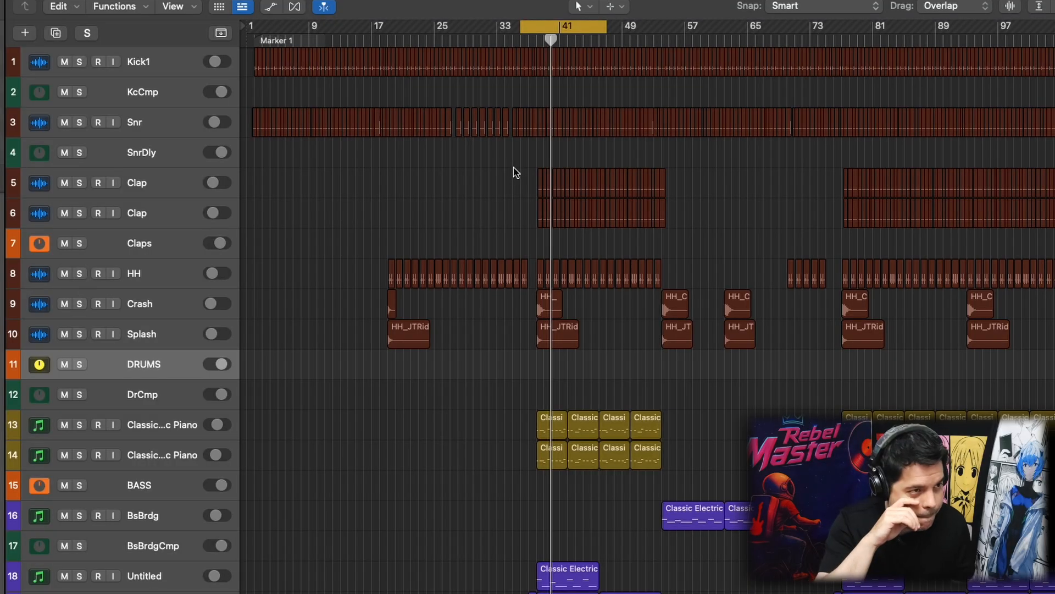
Step: Move the playhead to the start of the cycle region just before bar 37 and start playback
click(528, 43)
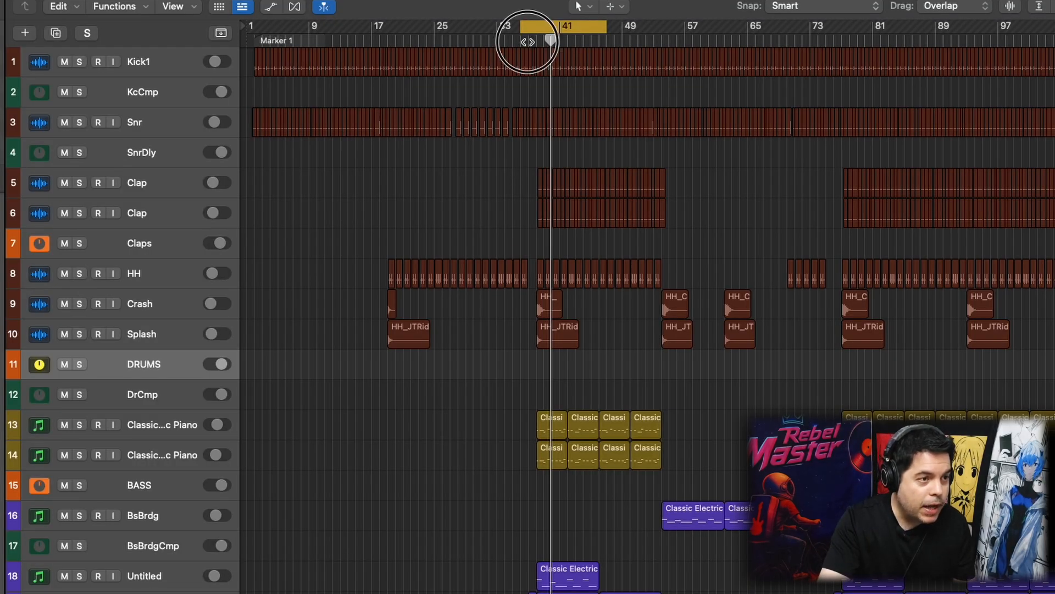
drag(528, 43, 524, 43)
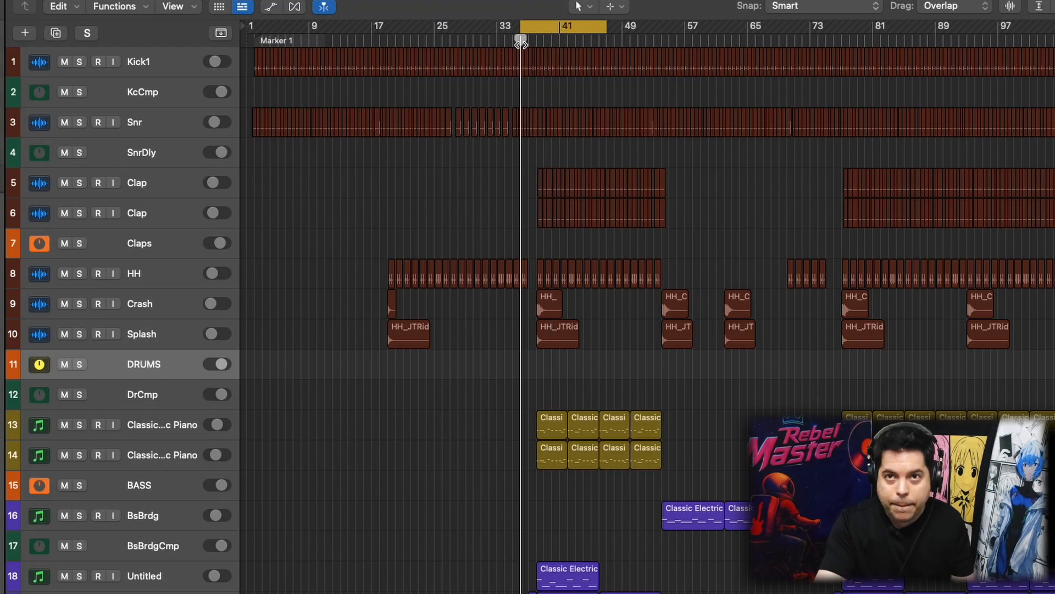
key(space)
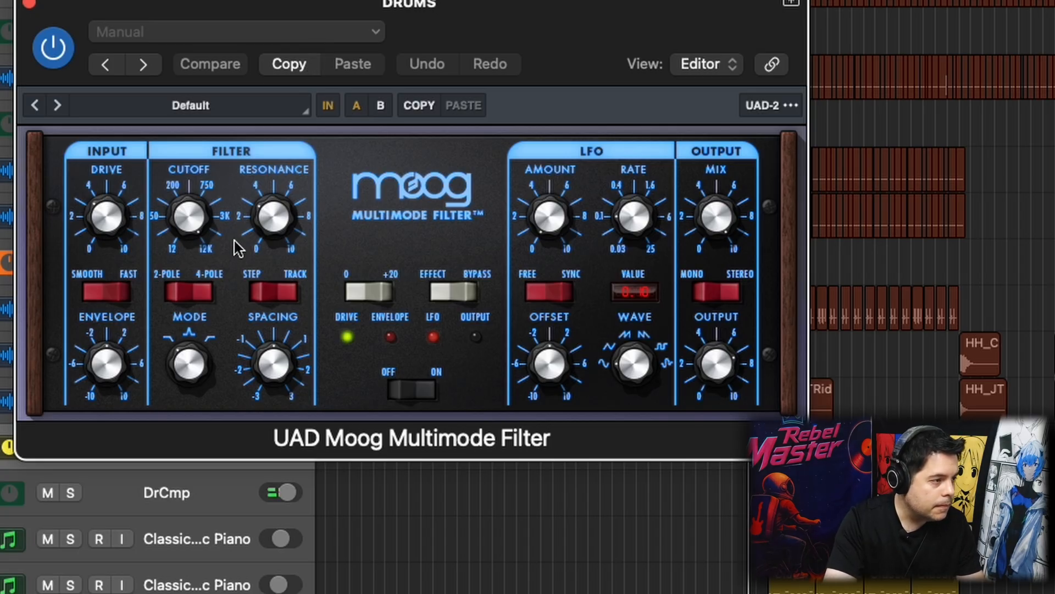
Step: Raise the drive on the DRUMS filter and toggle the plug-in's bypass to compare the drums with and without it
drag(108, 226, 100, 197)
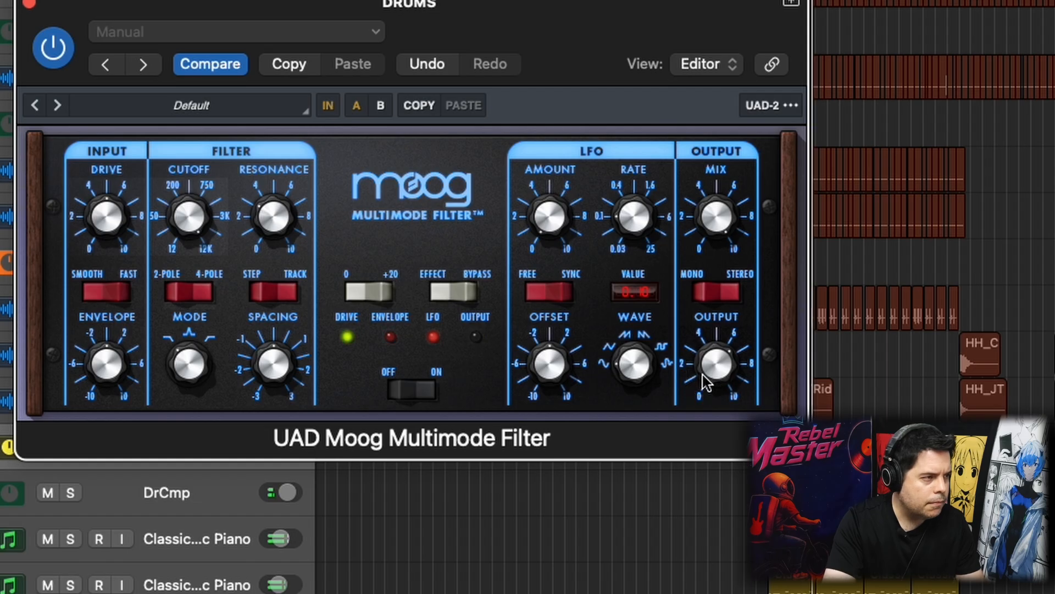
click(49, 47)
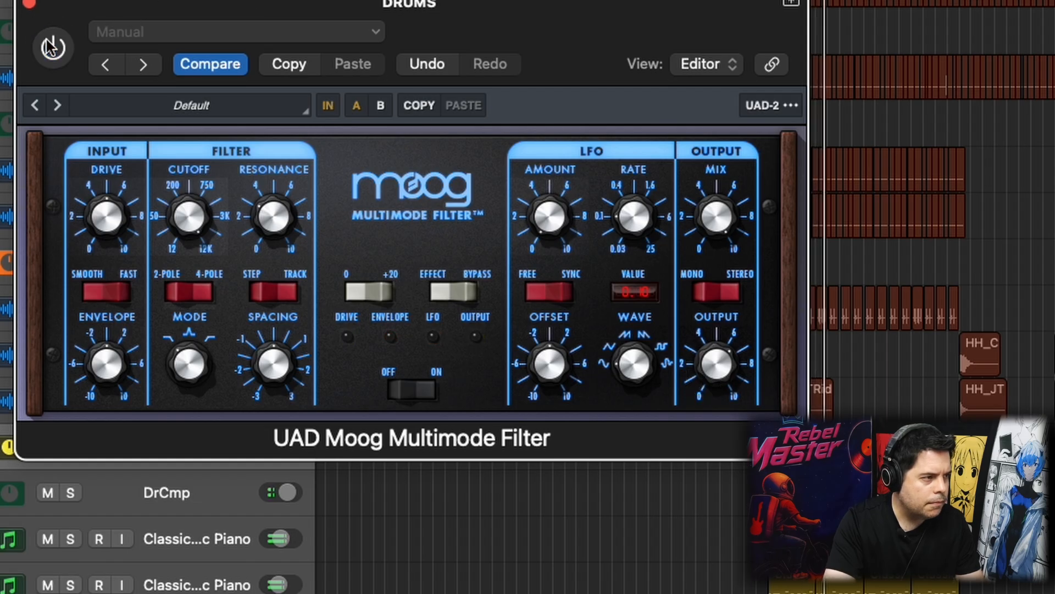
click(49, 47)
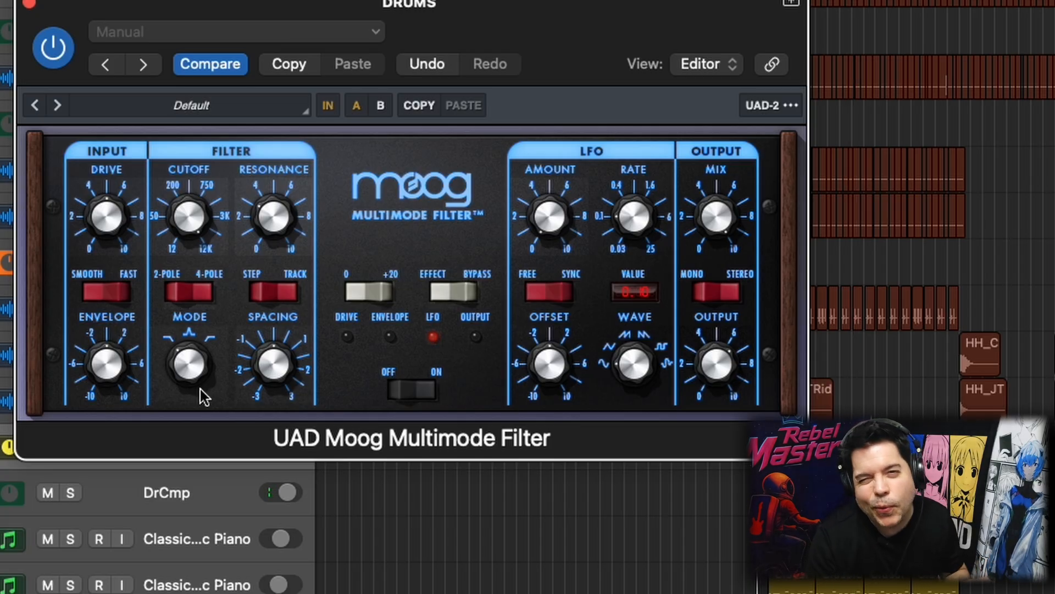
Step: Adjust the DRUMS filter's envelope amount and switch its LFO to Sync, auditioning the result in playback
drag(118, 364, 73, 352)
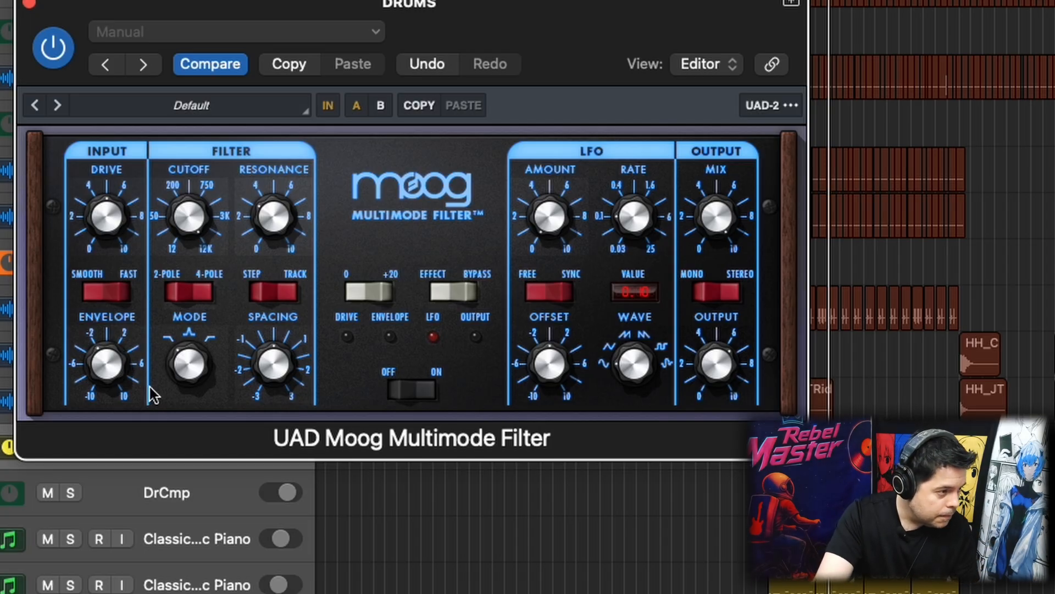
mouse_move(100, 361)
mouse_down()
mouse_move(101, 340)
mouse_move(106, 365)
mouse_move(81, 406)
mouse_move(84, 365)
mouse_up()
click(550, 291)
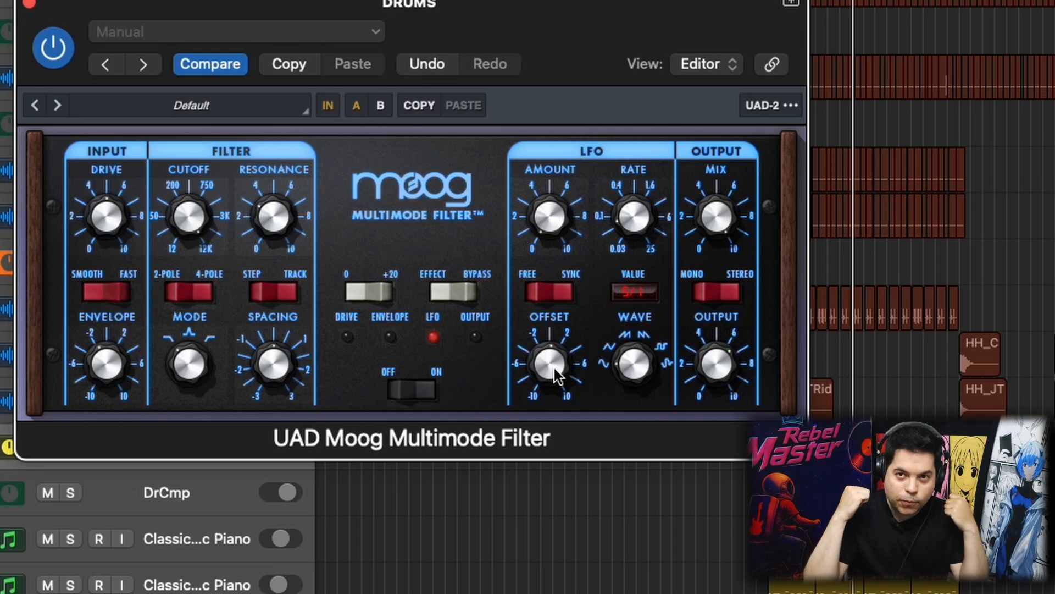
key(space)
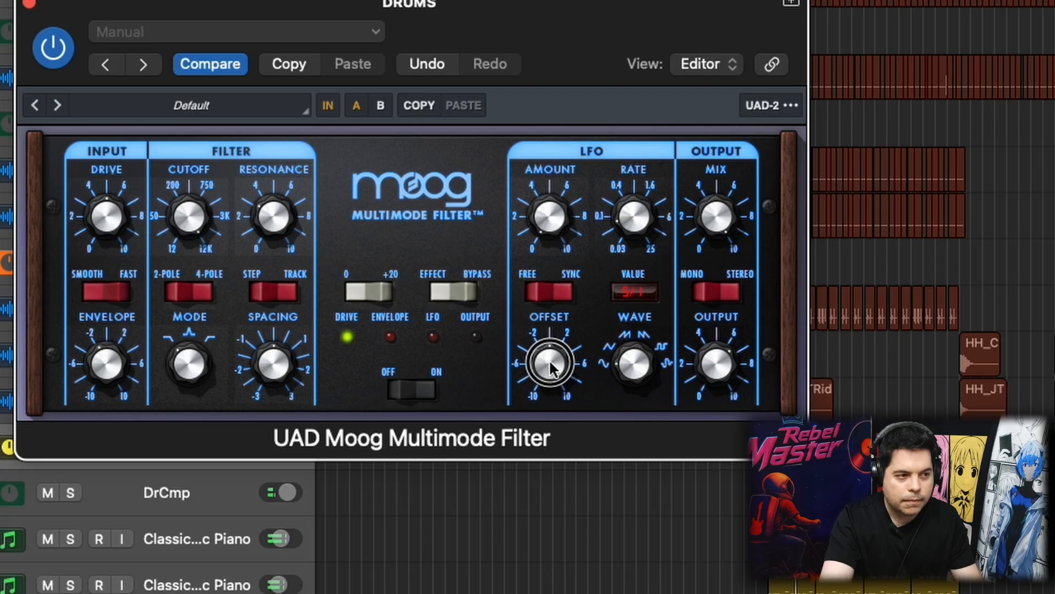
click(551, 292)
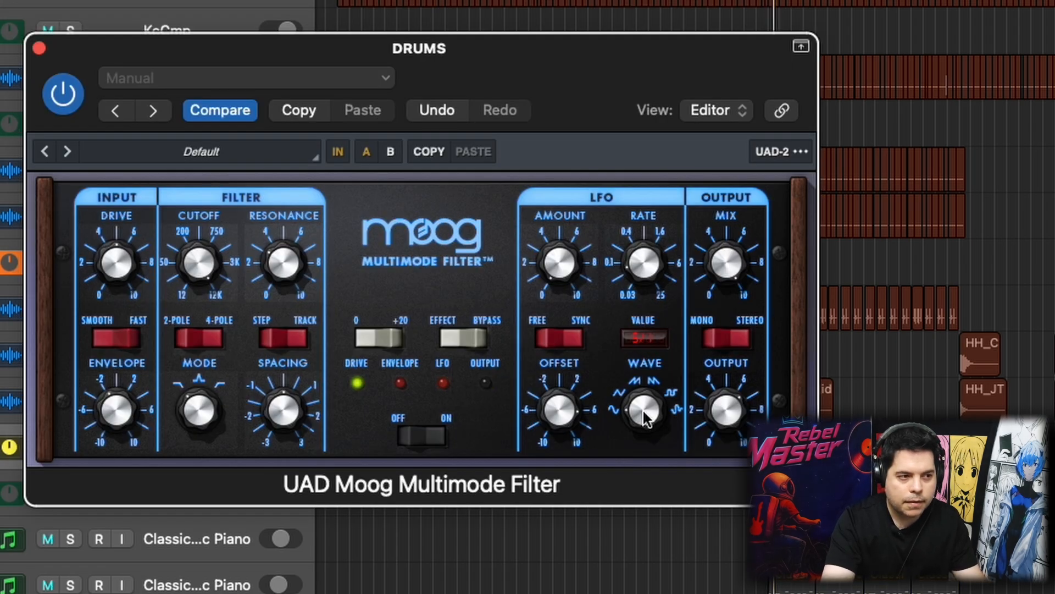
Step: Change the LFO waveform on the DRUMS filter and audition the different shapes during playback
drag(644, 420, 648, 287)
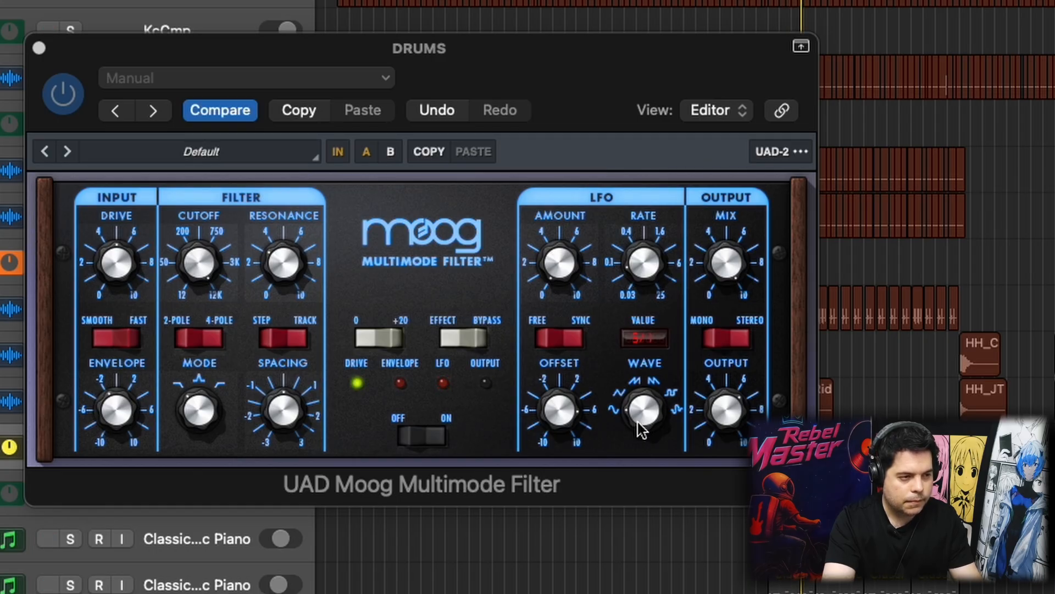
key(space)
drag(637, 422, 634, 302)
key(space)
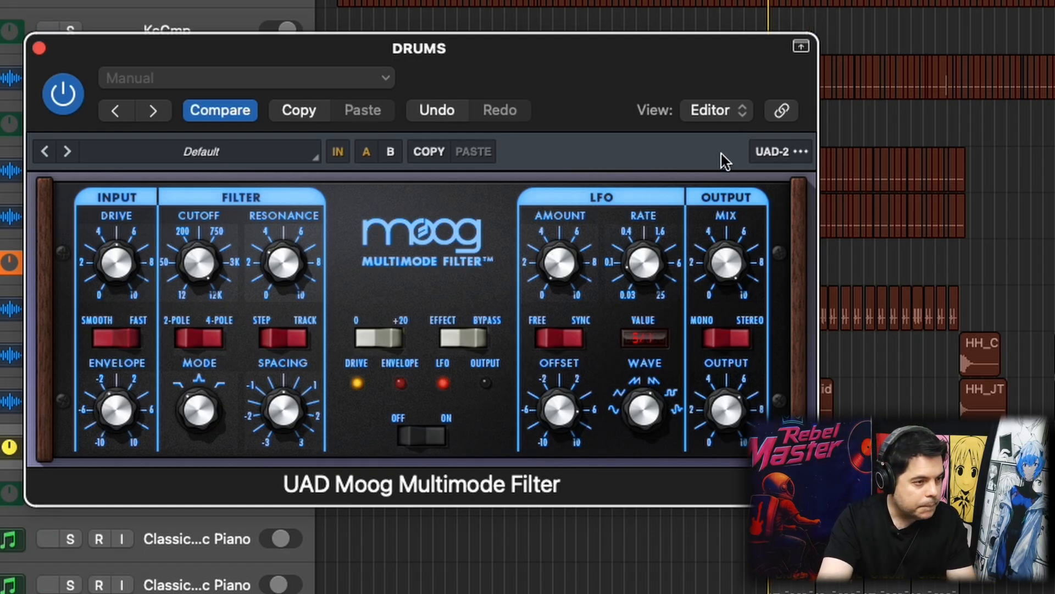
Step: Increase the DRUMS filter's LFO amount and synced rate, stopping or restarting playback to judge the modulation
drag(559, 256, 527, 199)
drag(636, 267, 625, 117)
key(space)
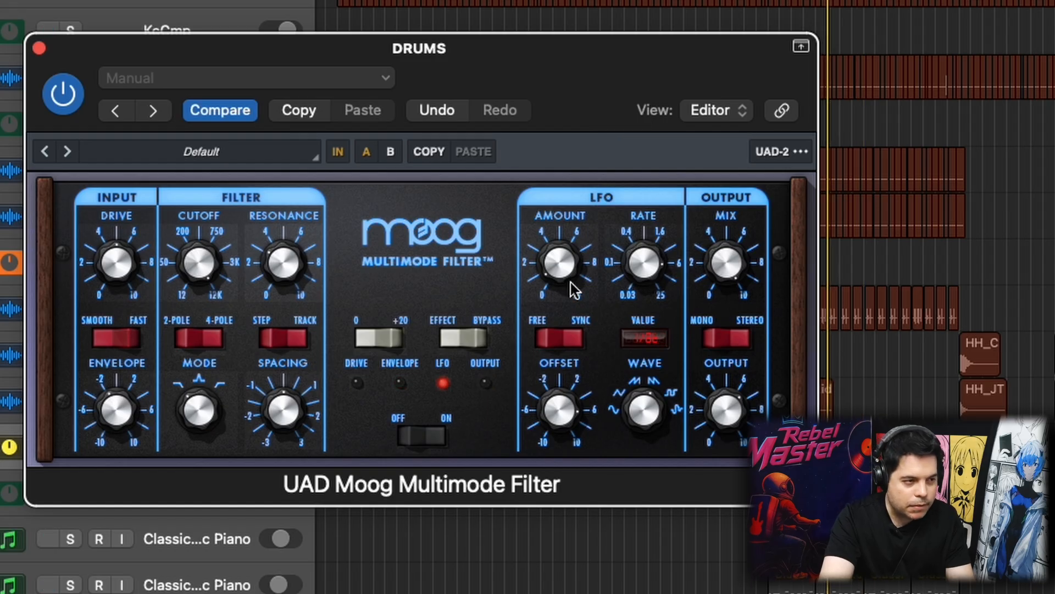
Step: Readjust the DRUMS filter's LFO amount and compare a slower synced LFO rate with a faster one
click(570, 280)
drag(568, 280, 540, 241)
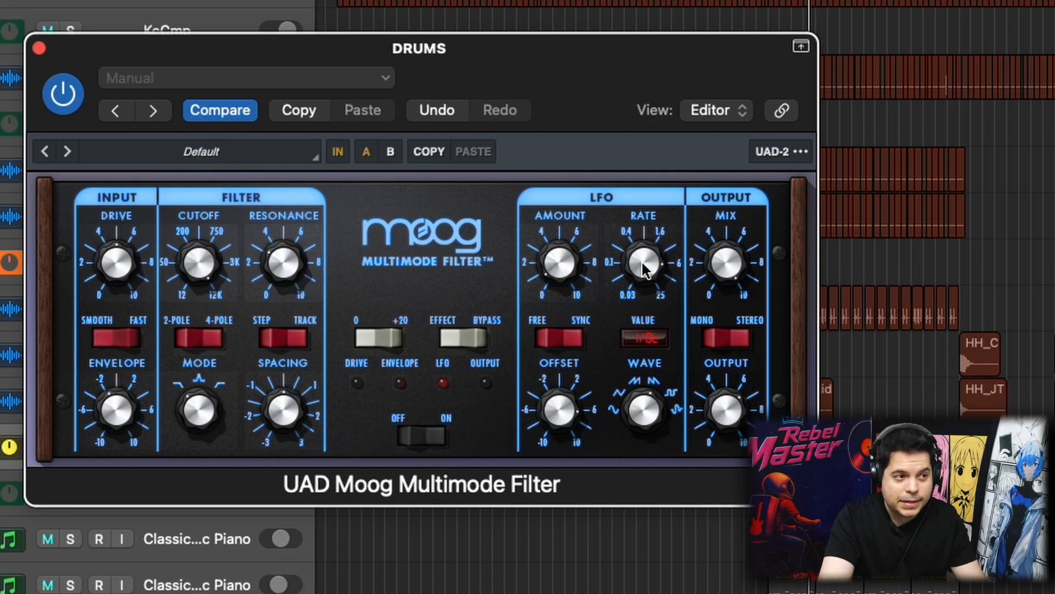
drag(642, 259, 642, 296)
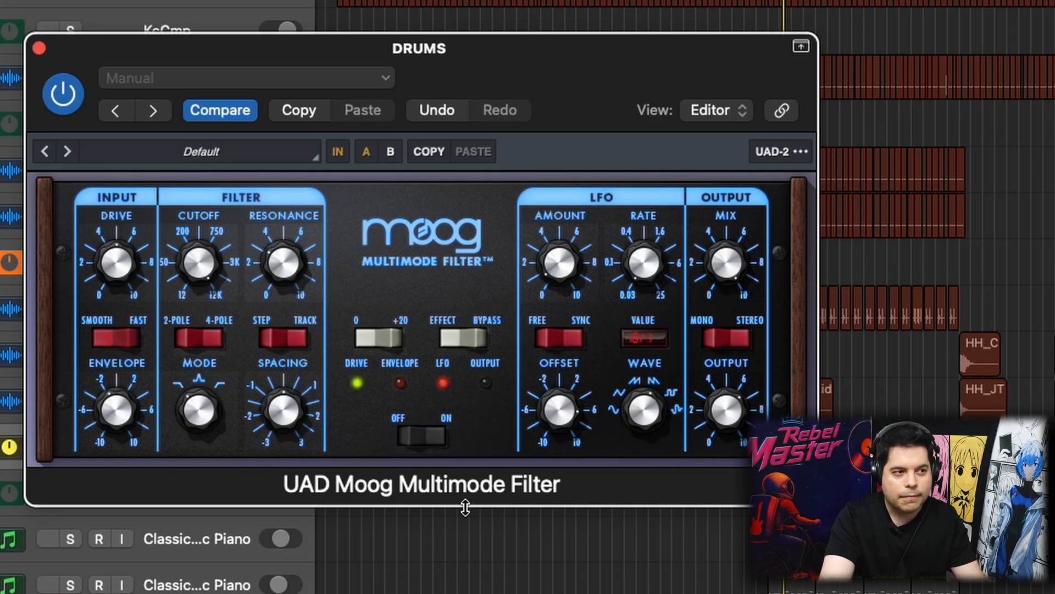
drag(649, 269, 636, 228)
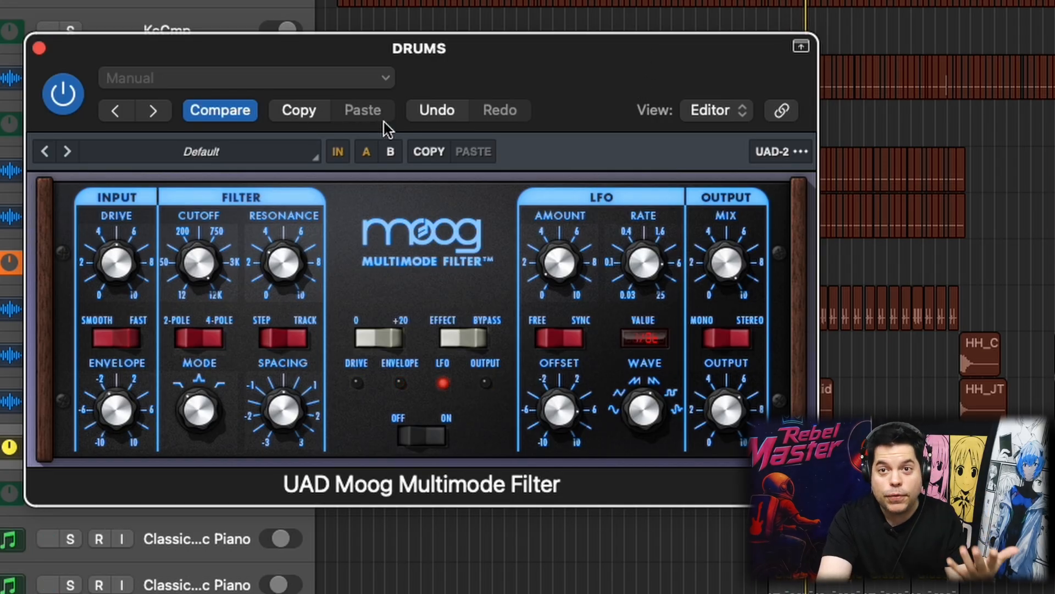
Step: Unsolo the drums and compare the DRUMS filter bypassed and enabled in the full mix before stopping playback
click(70, 1)
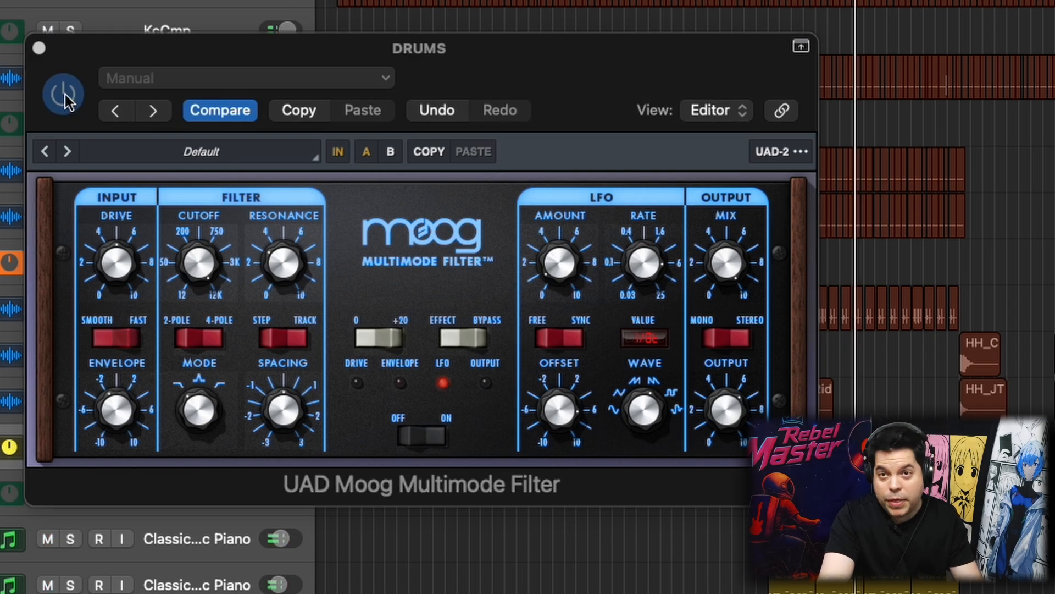
click(65, 98)
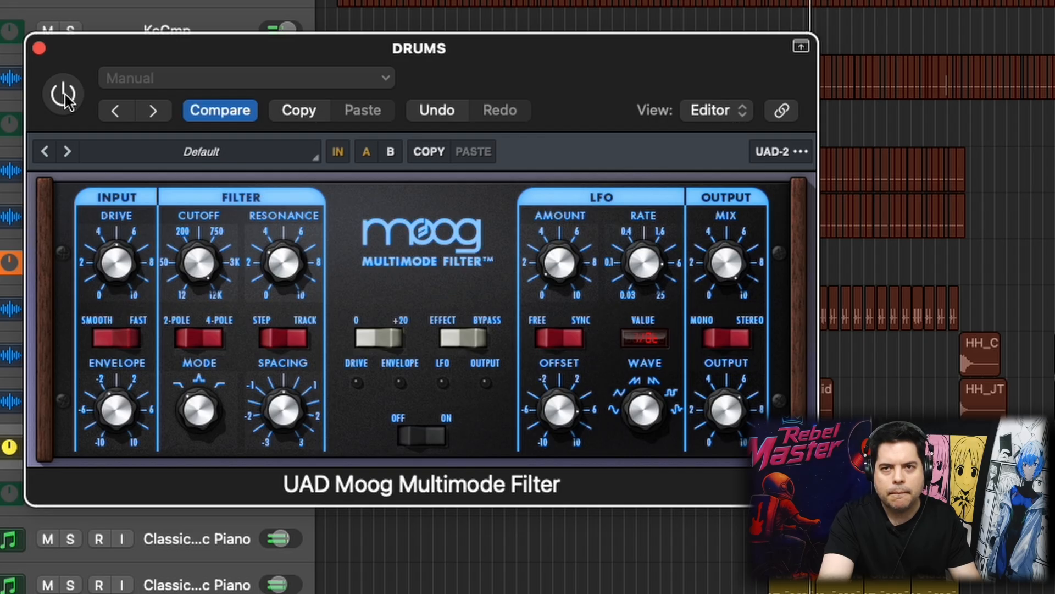
click(65, 98)
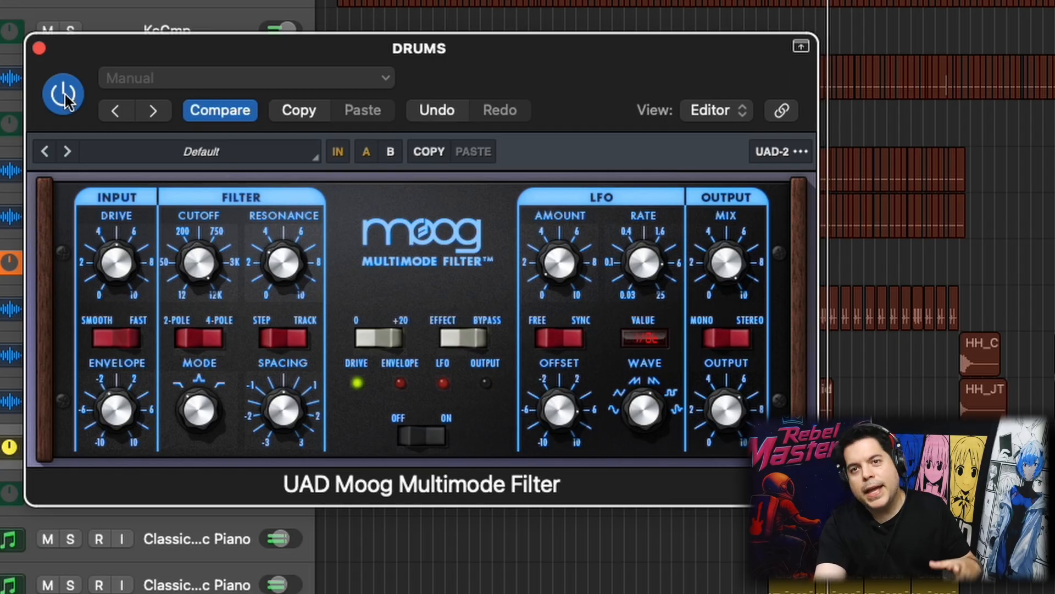
key(space)
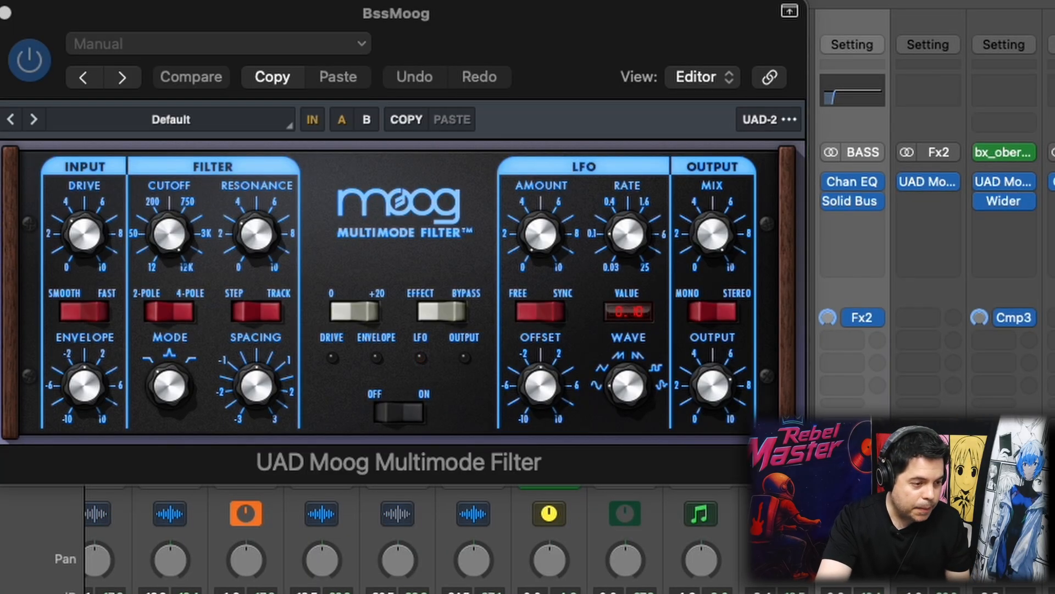
Step: Add a send on the BASS channel to Bus 123 (Fx2), routing it to the BssMoog aux, and choose its send mode
click(928, 241)
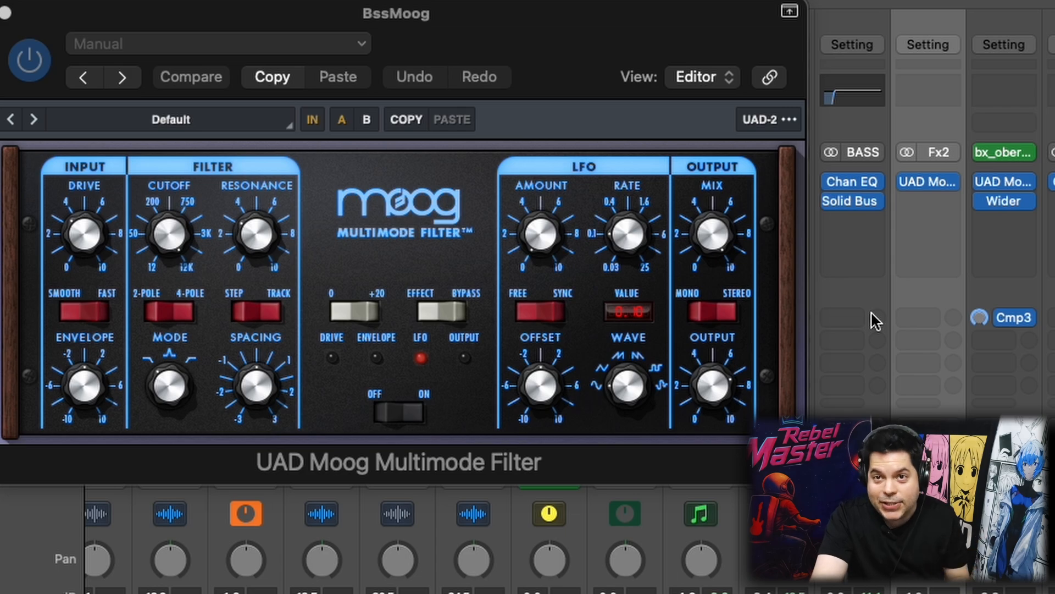
click(858, 320)
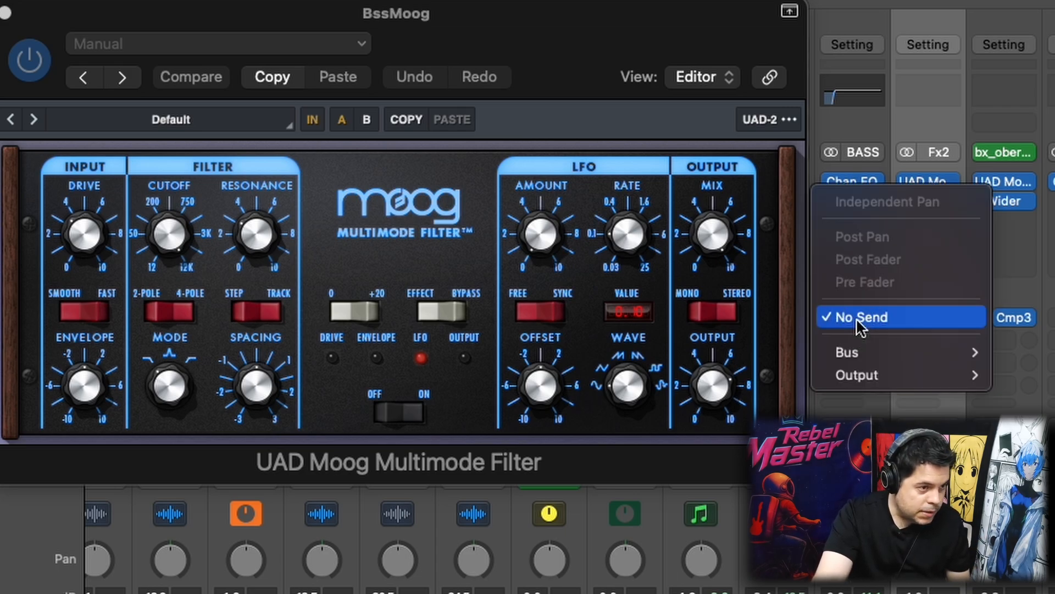
mouse_move(863, 352)
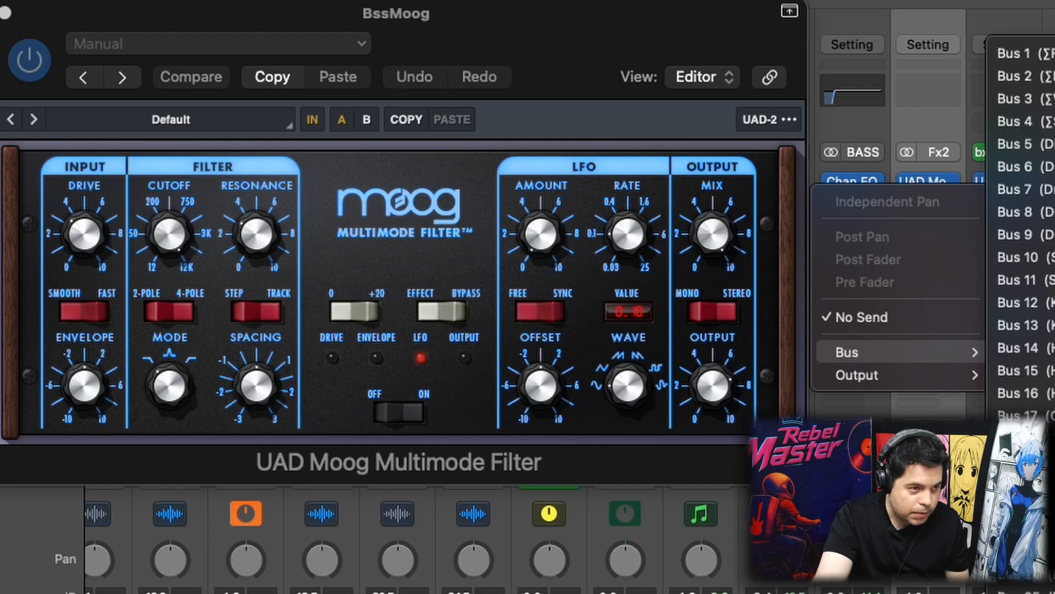
click(1023, 506)
click(856, 320)
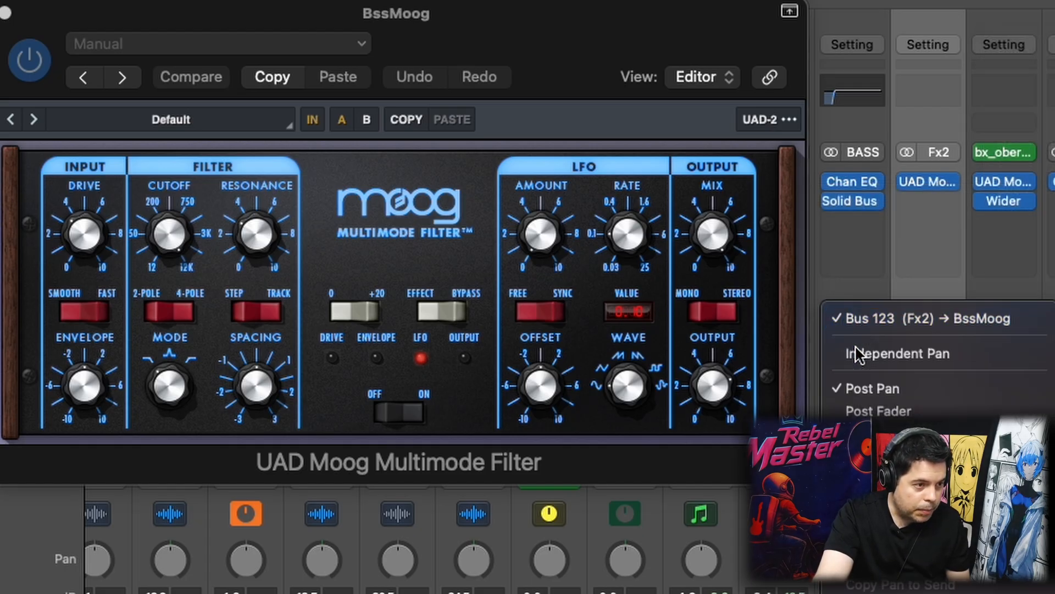
click(879, 433)
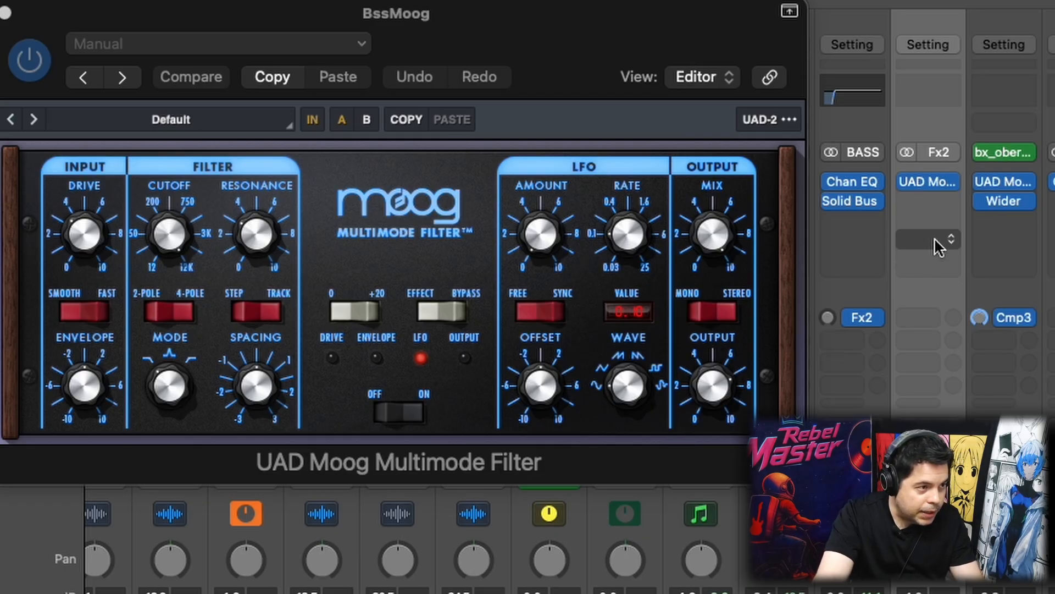
Step: Dial in the BssMoog filter's drive and output, and raise the BASS channel's Fx2 send level feeding it
drag(80, 248, 80, 242)
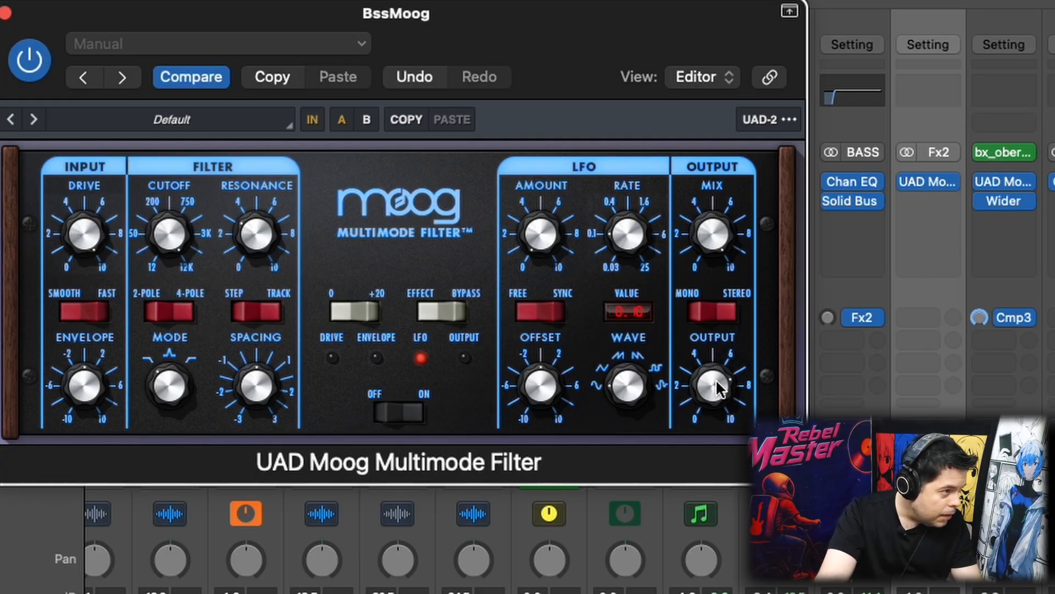
drag(713, 379, 599, 582)
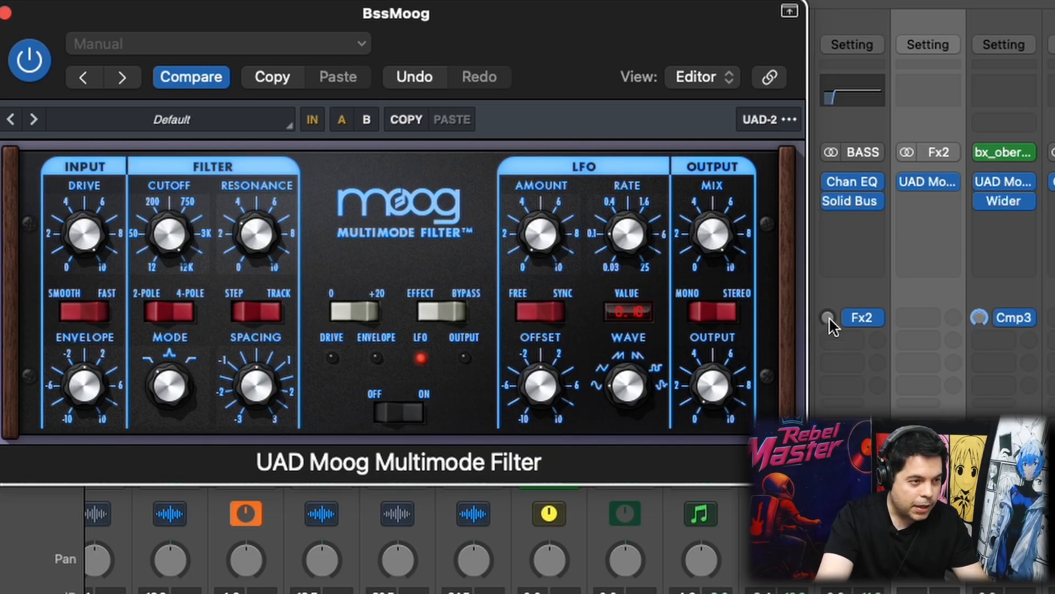
drag(827, 317, 827, 281)
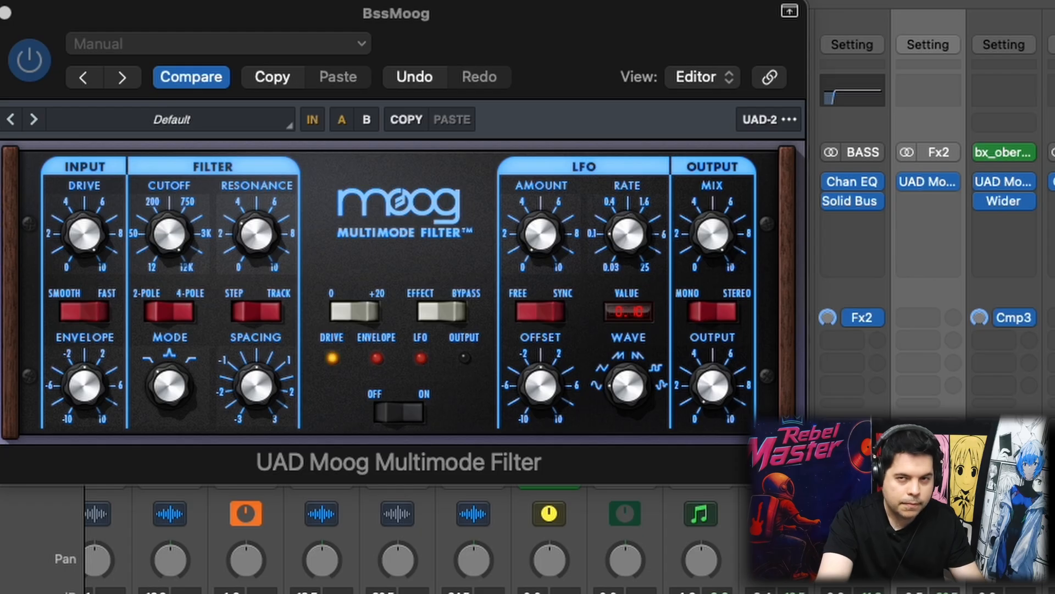
click(712, 395)
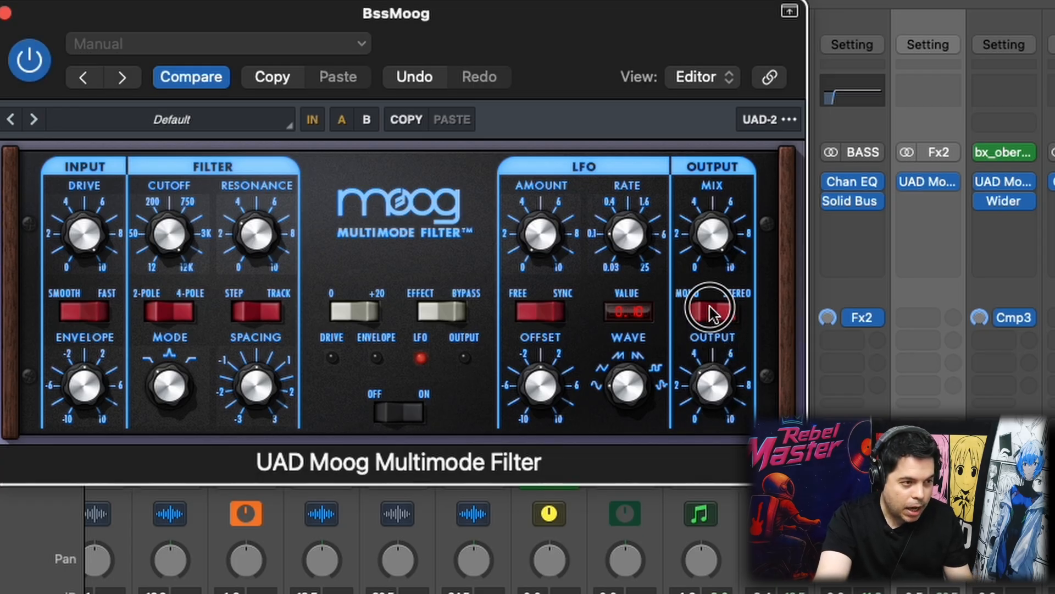